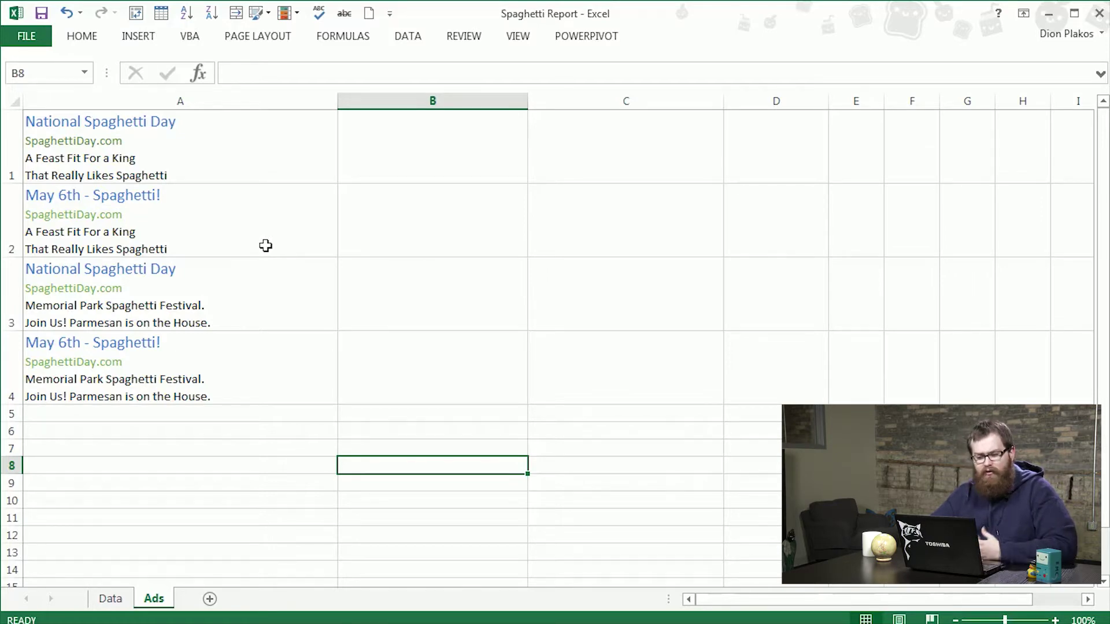
- On the Data sheet, insert a new column before Destination URL headed 'Full Ad'
left_click(108, 601)
left_click(822, 207)
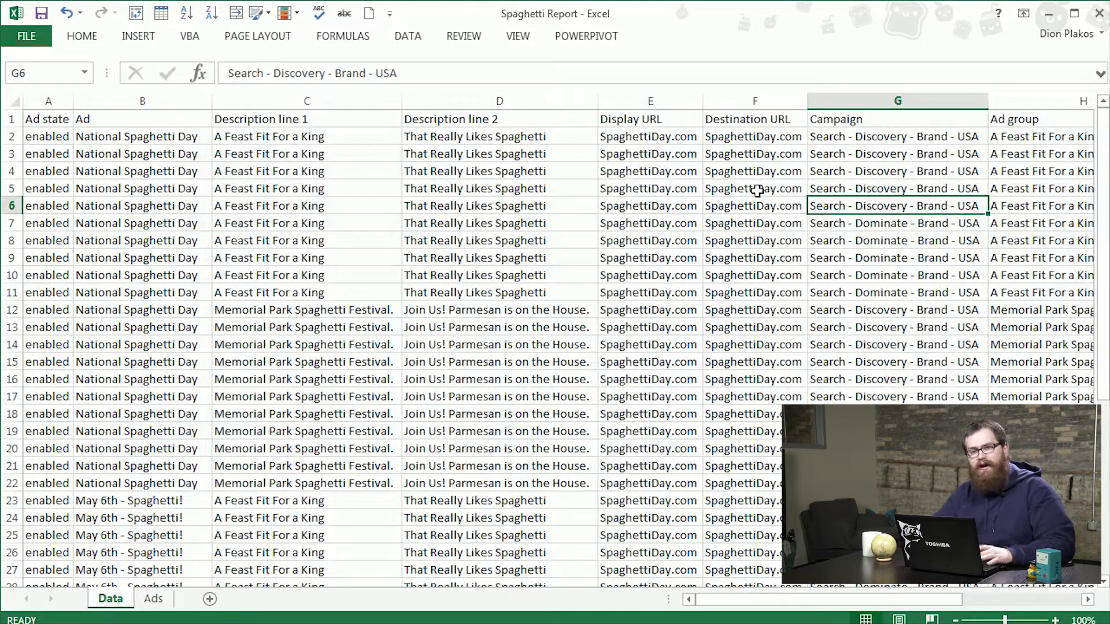
left_click(884, 135)
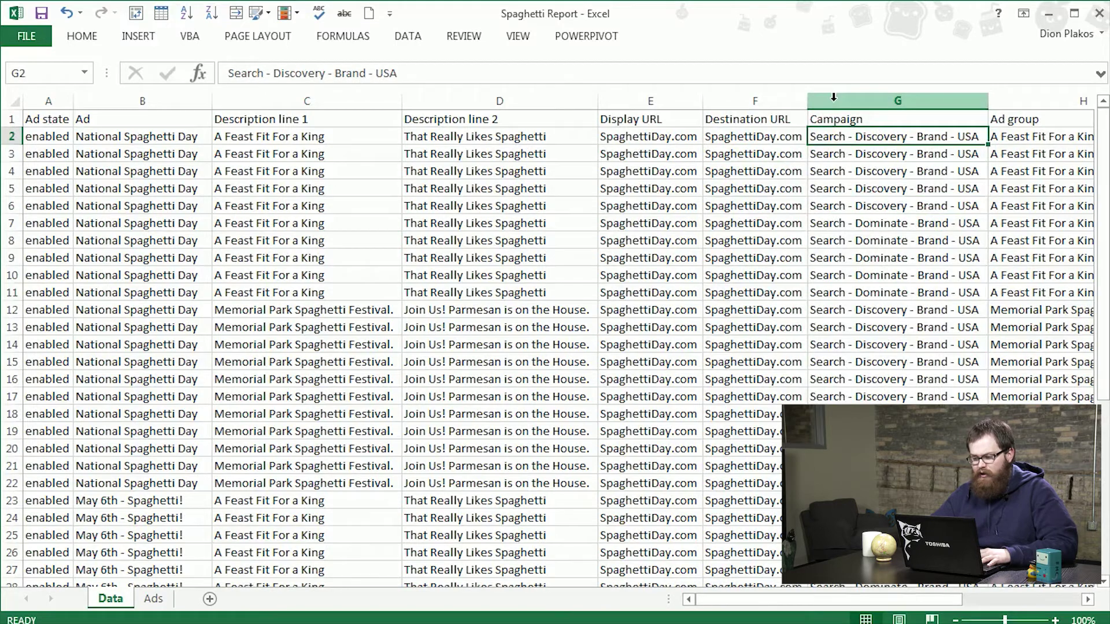
left_click(833, 98)
left_click(732, 102)
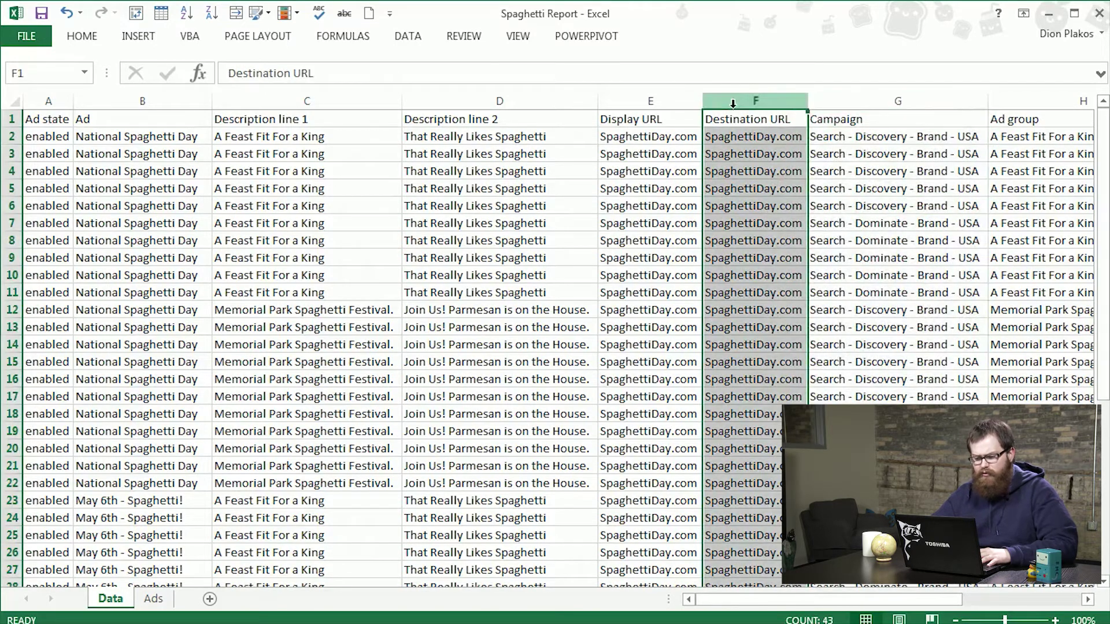
right_click(732, 103)
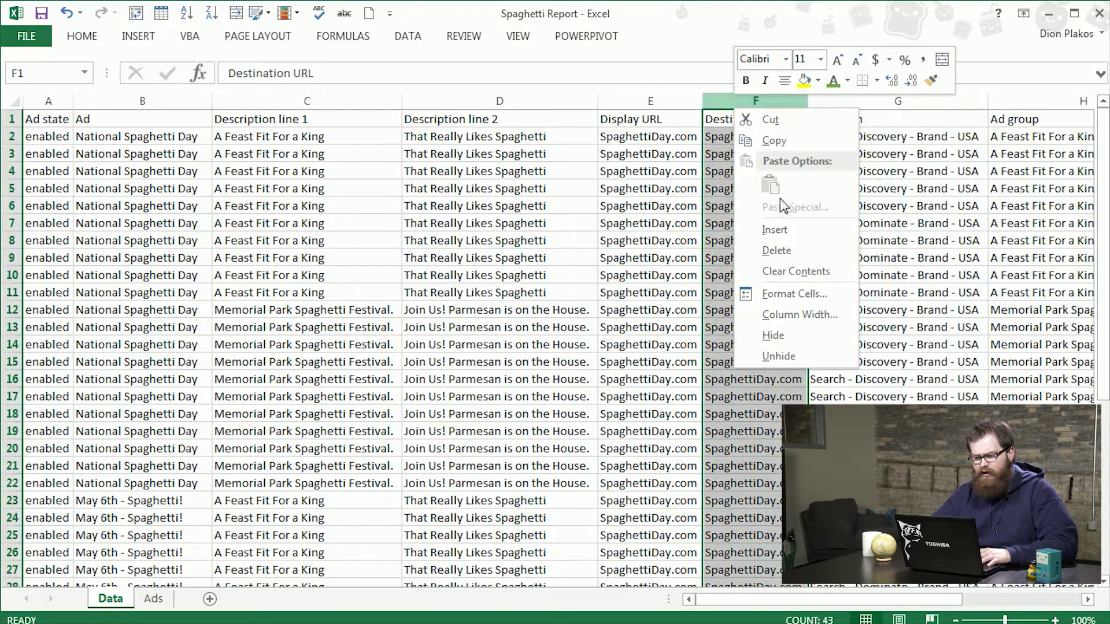
left_click(789, 231)
left_click(765, 126)
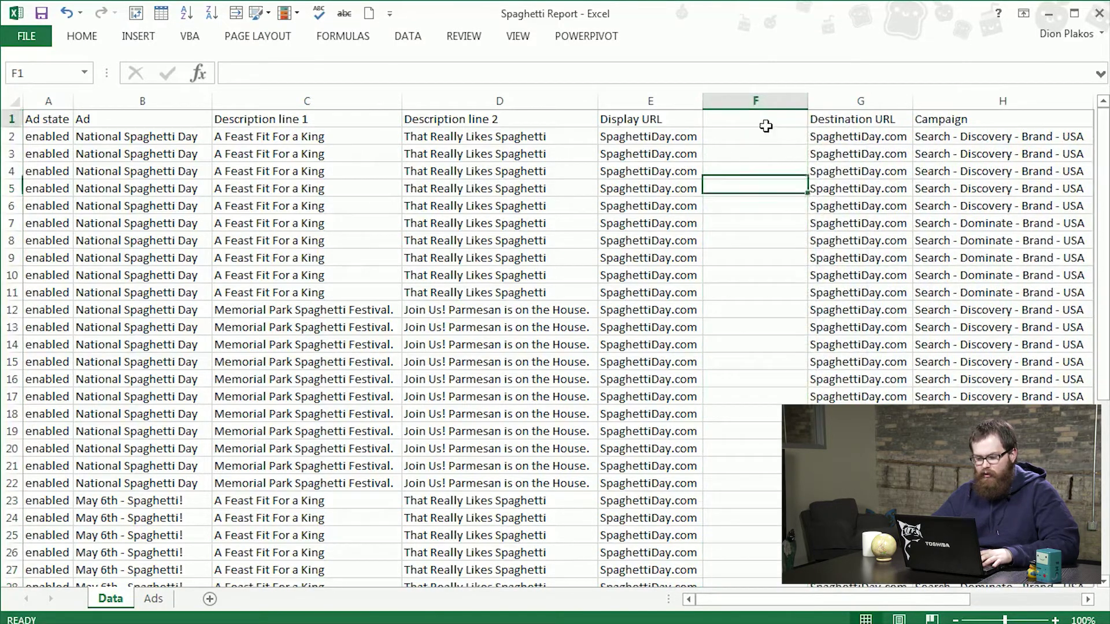
type("Full")
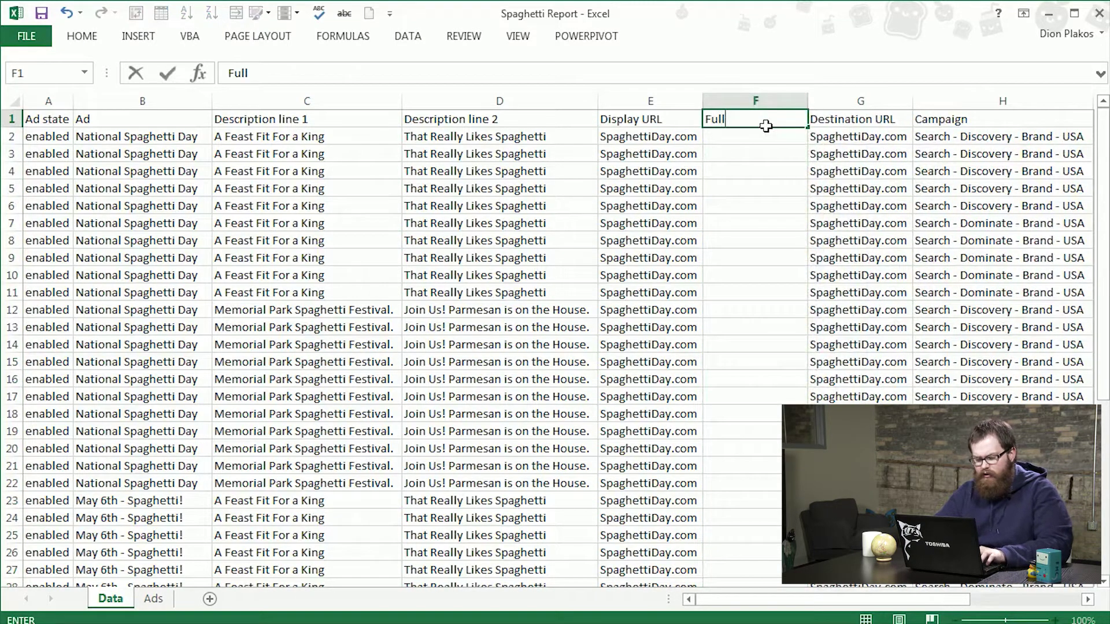
type(" Ad")
key("Return")
- Enter =B2&"^"&E2&"^"&C2&"^"&D2 in F2 to join headline, URL and descriptions
type("=")
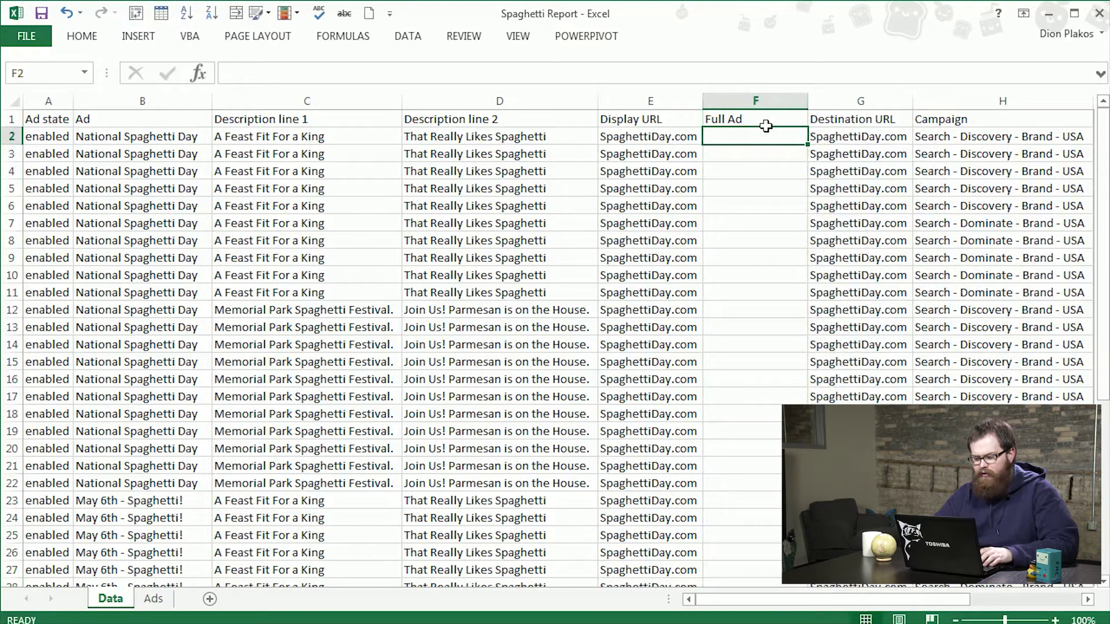
key("Left")
key("Left")
key("Left")
key("Left")
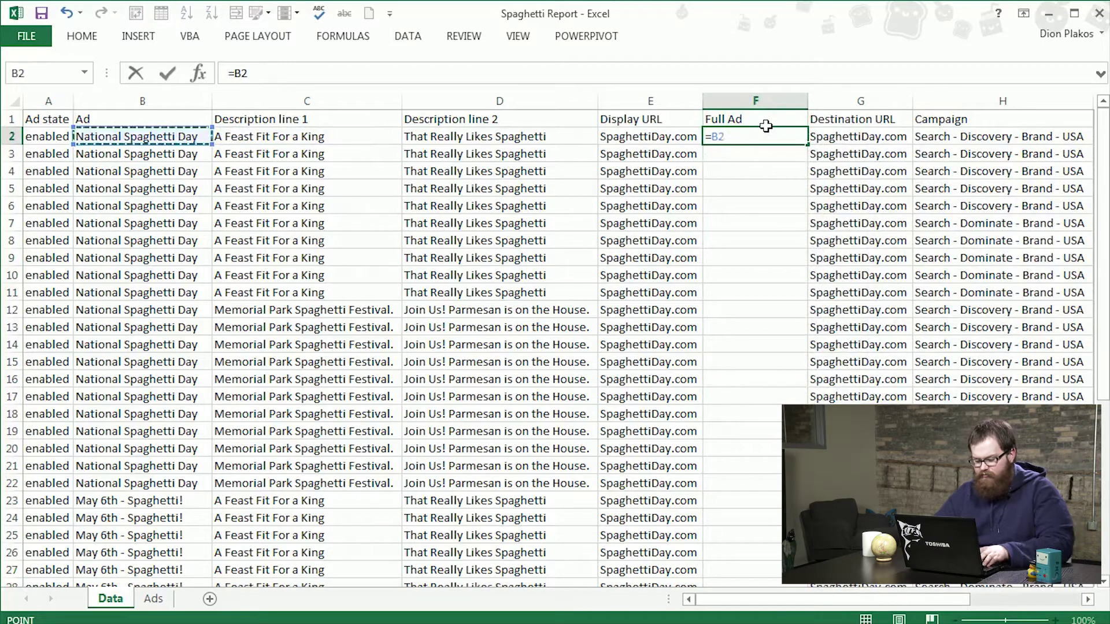
type("&\"^\"&")
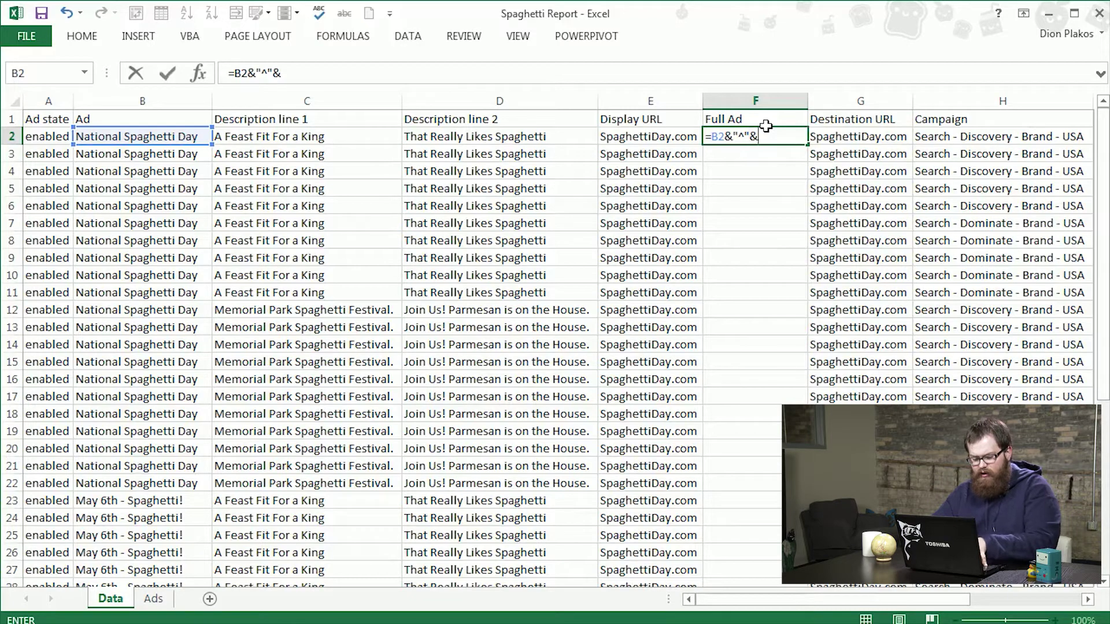
key("Left")
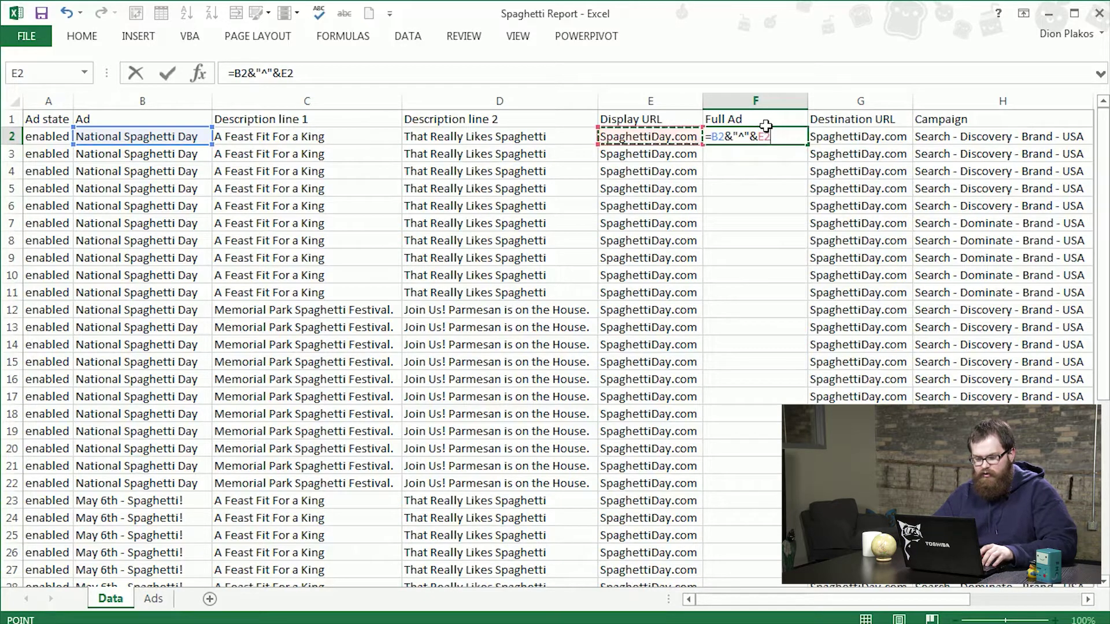
type("&")
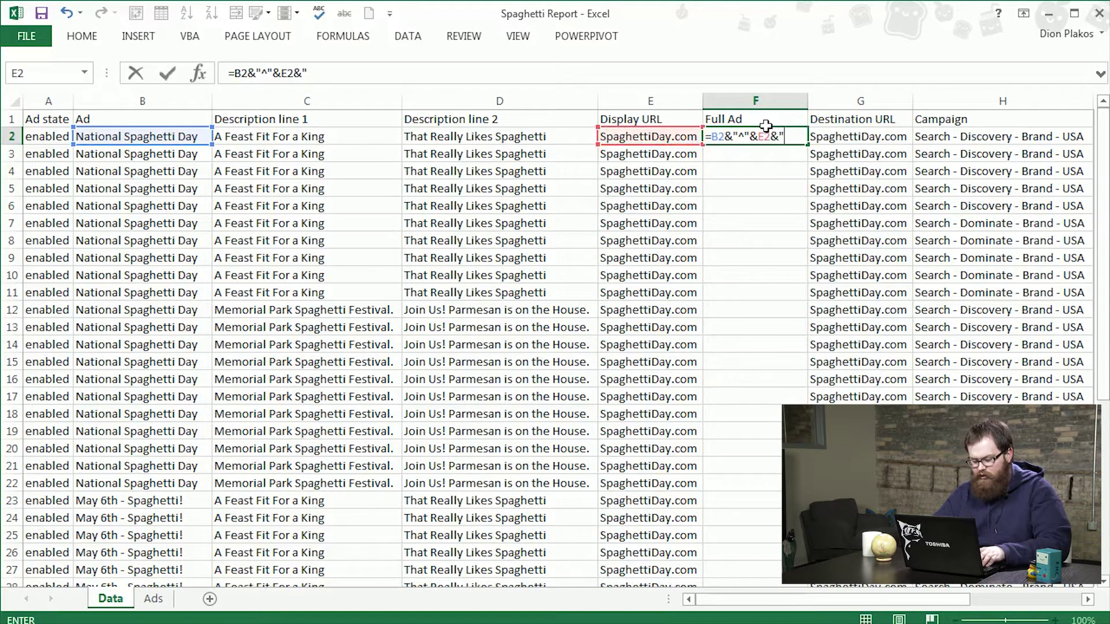
key("Left")
key("Left")
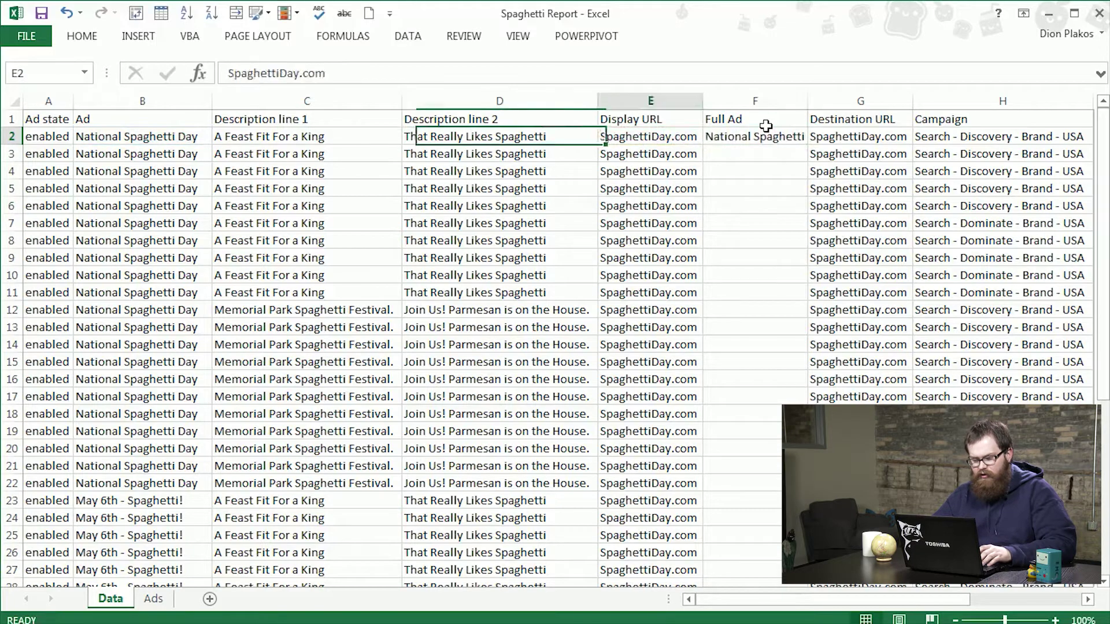
key("Right")
key("Right")
key("F2")
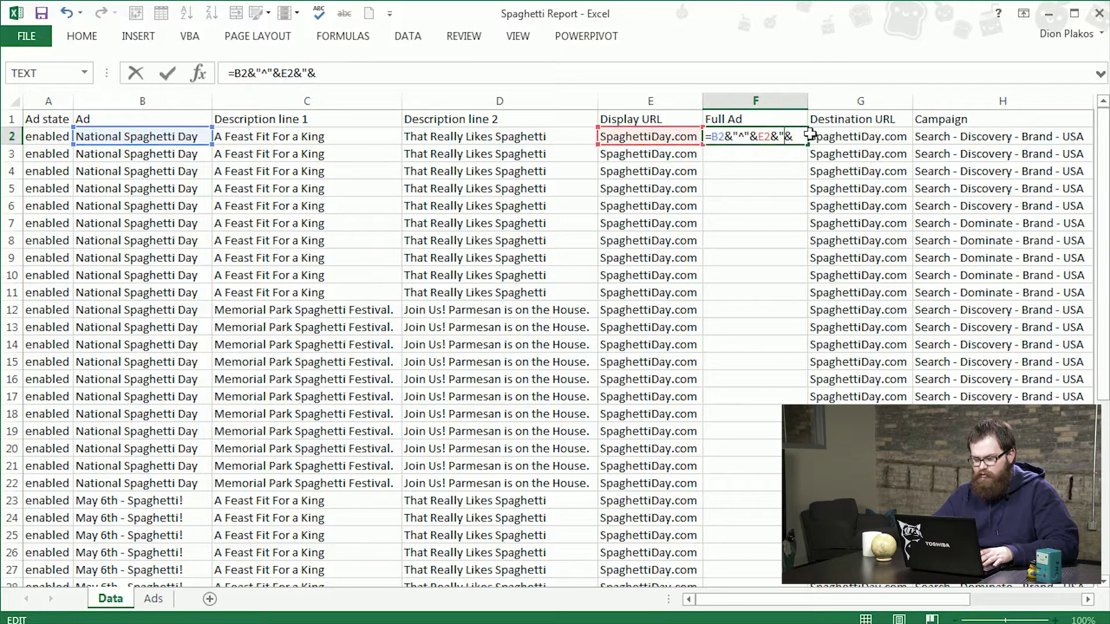
type("^\"")
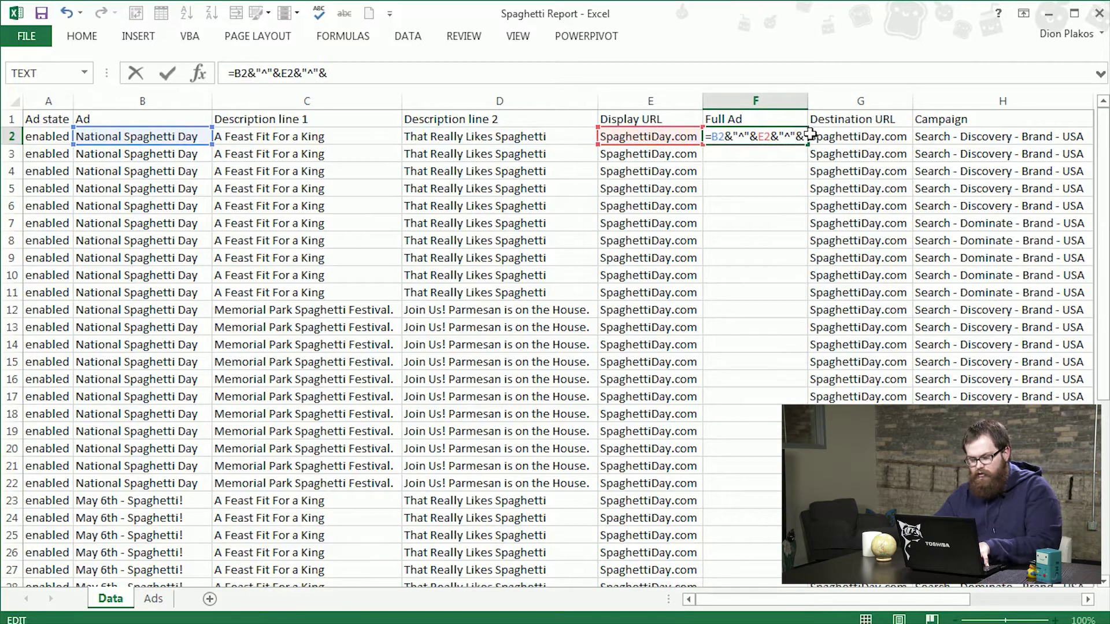
left_click(337, 139)
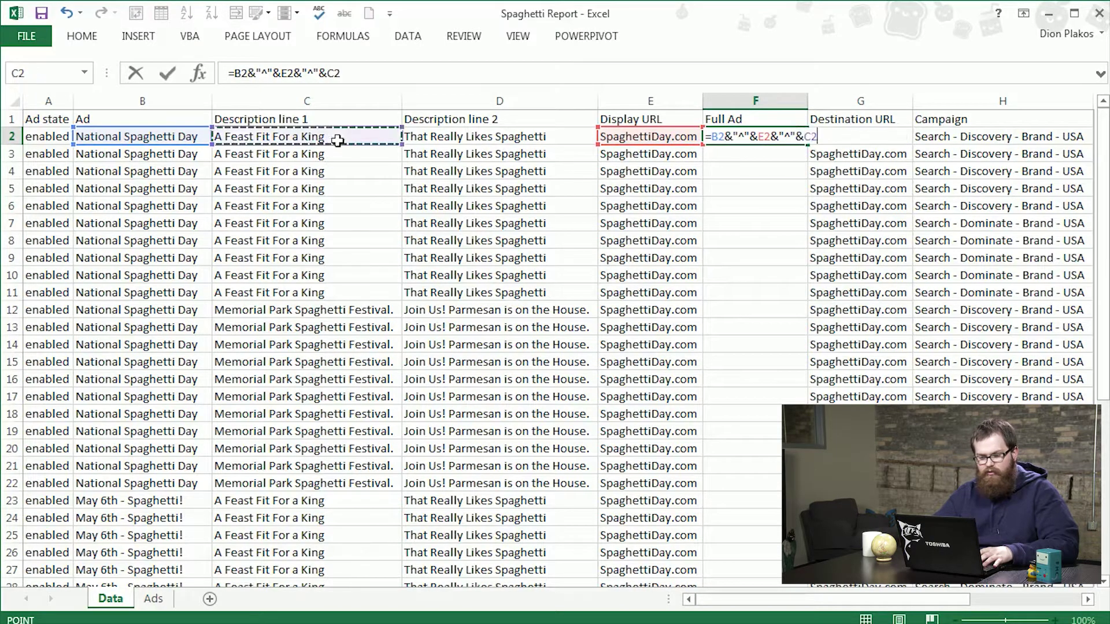
type("&\"^")
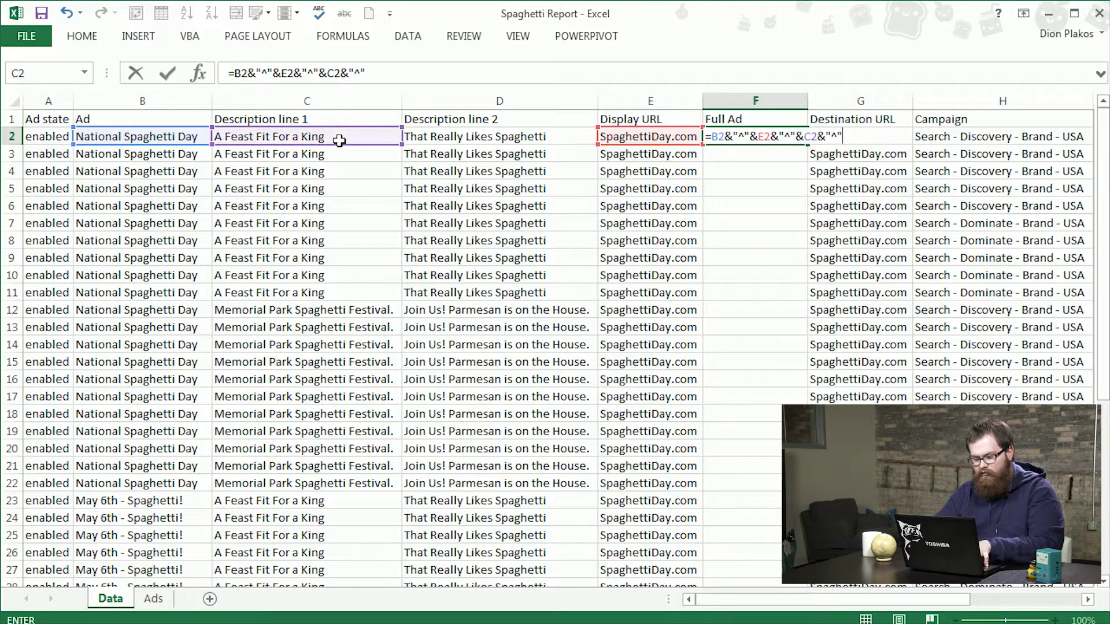
type("\"&")
key("Left")
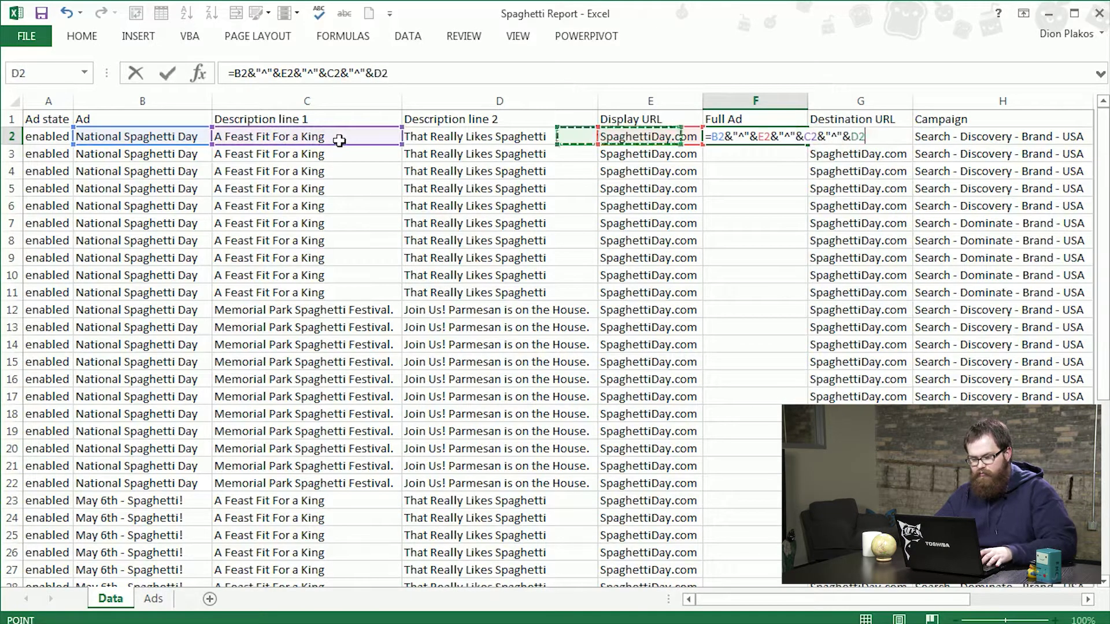
key("Left")
key("Return")
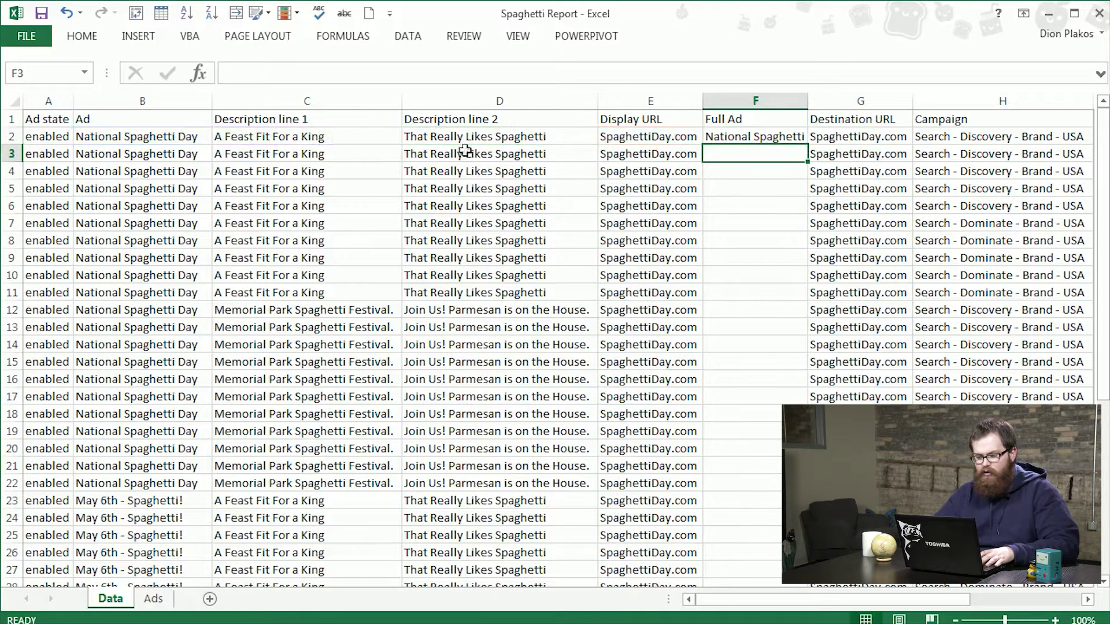
- Fill the Full Ad formula down the column and convert it to values
left_click(723, 140)
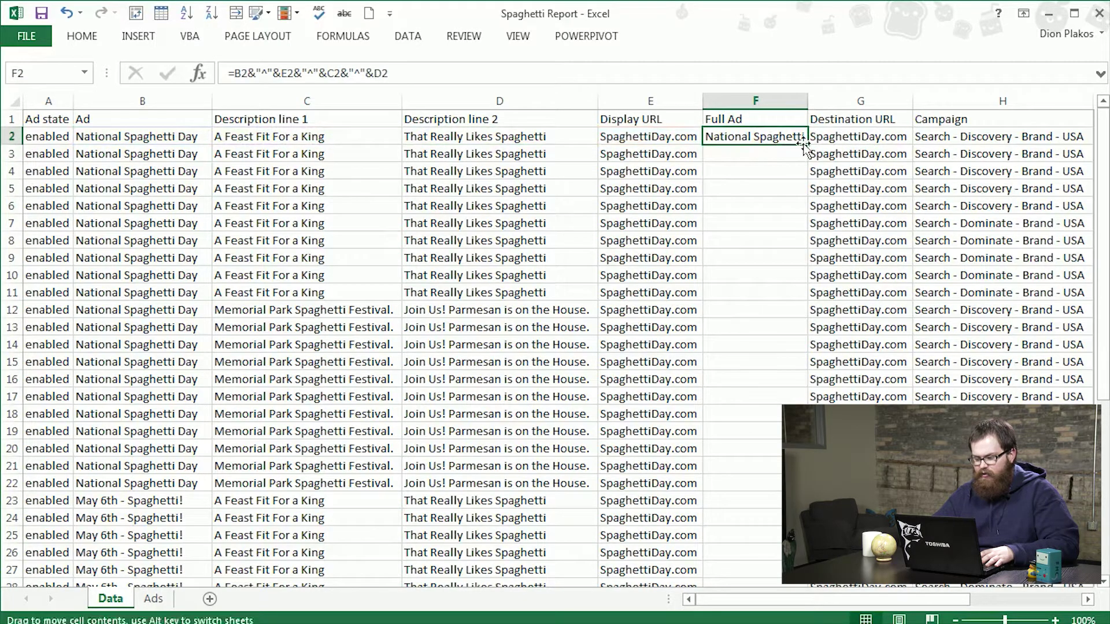
double_click(803, 144)
key("ctrl+c")
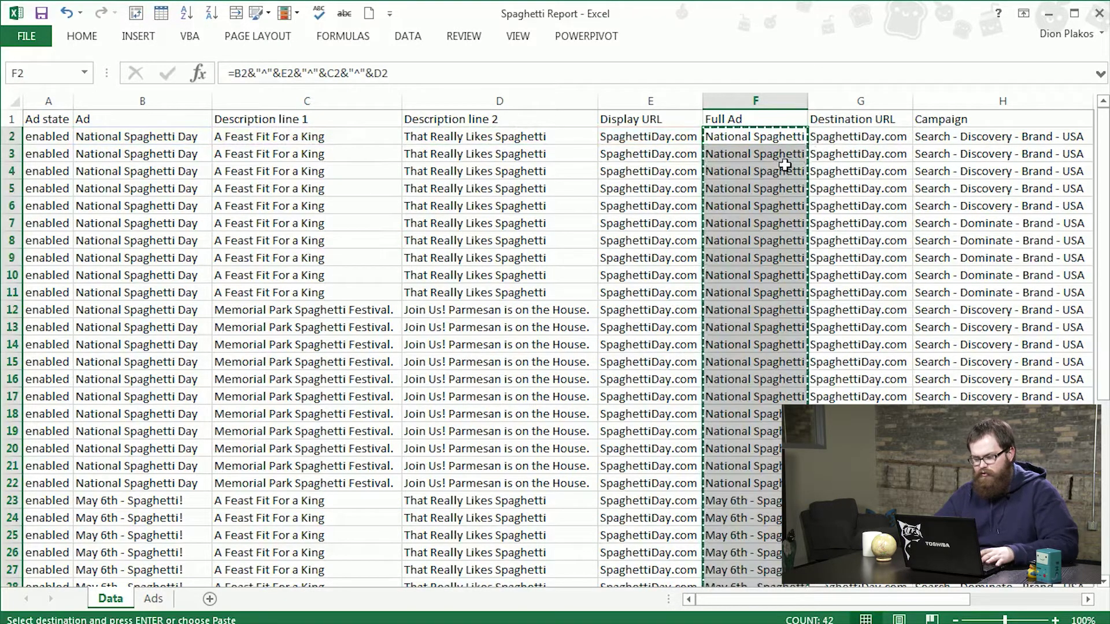
right_click(783, 155)
key("v")
left_click(777, 227)
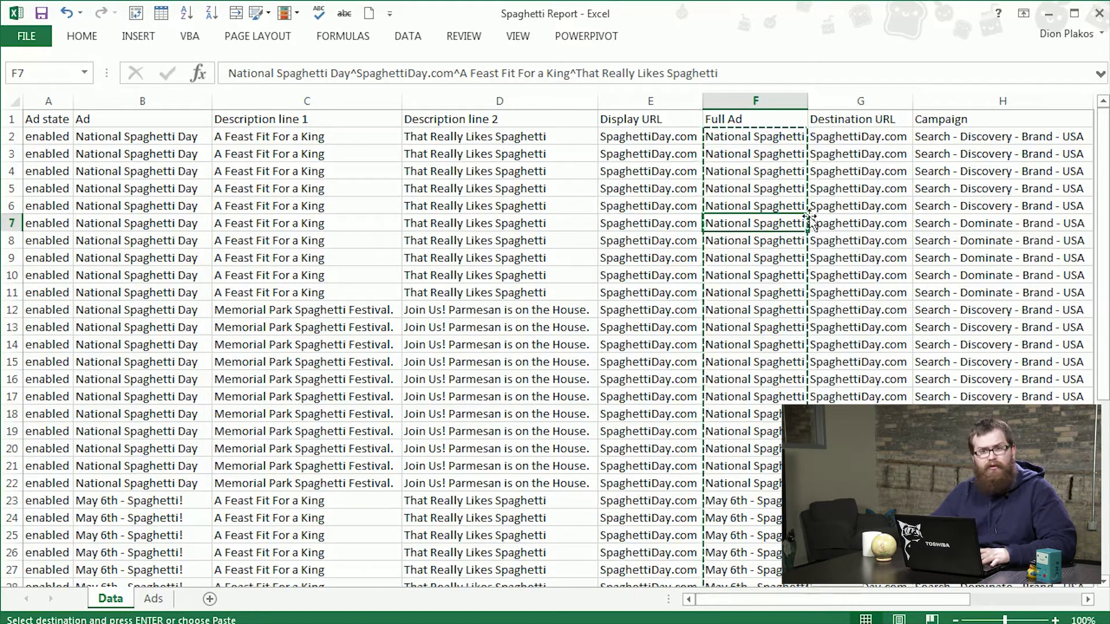
left_click(136, 13)
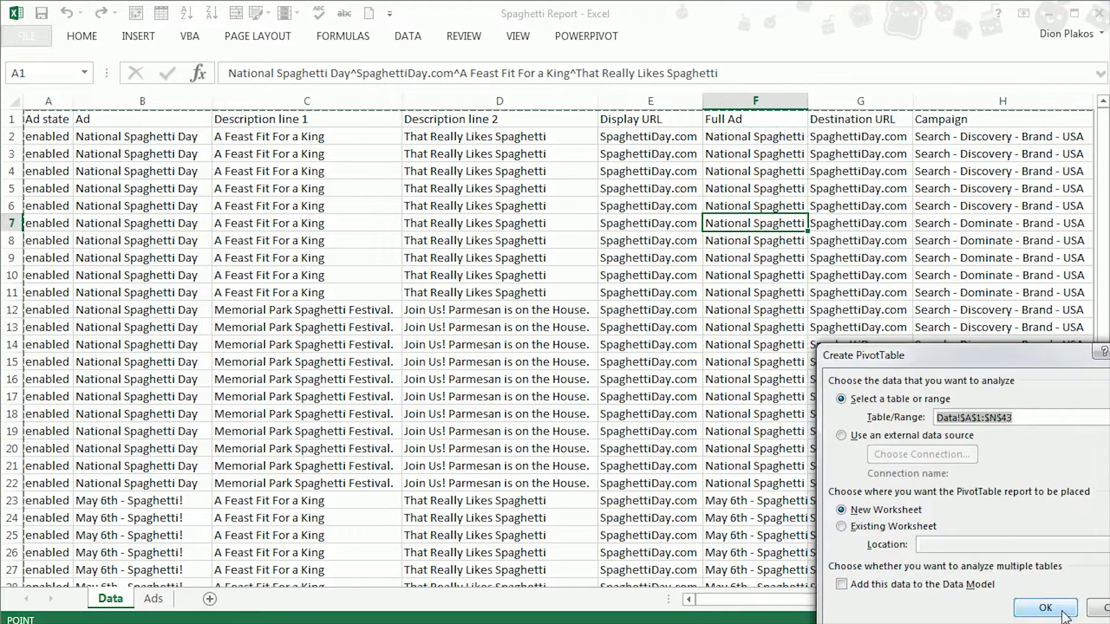
- Create a PivotTable on a new sheet with Ad in Rows and Impressions and Conversions summed in Values
left_click(1045, 607)
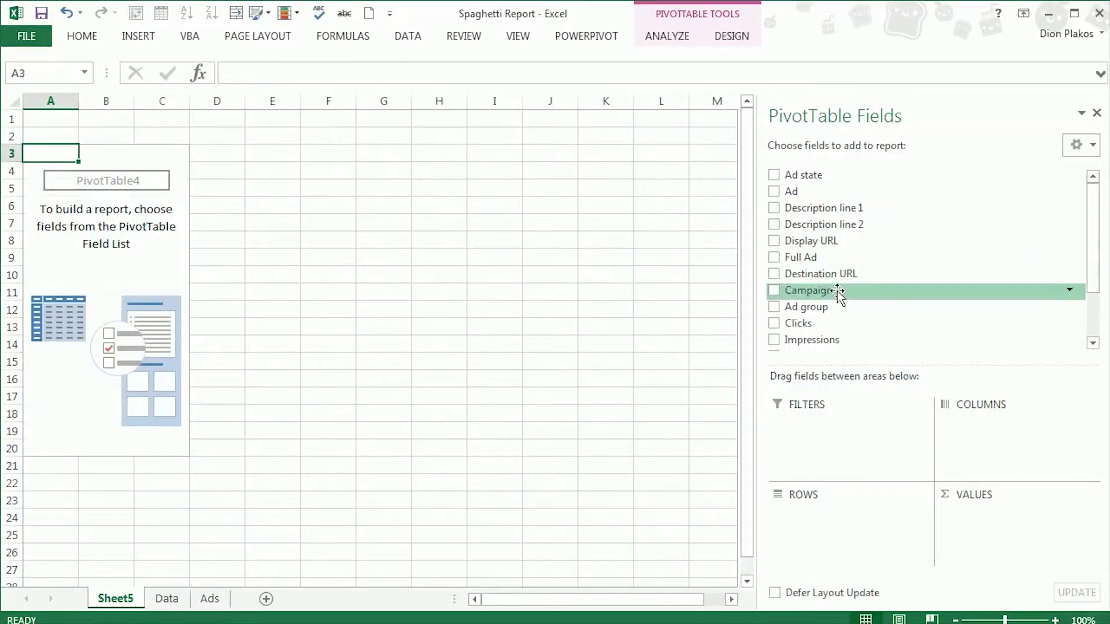
left_click_drag(829, 192, 886, 521)
left_click(237, 257)
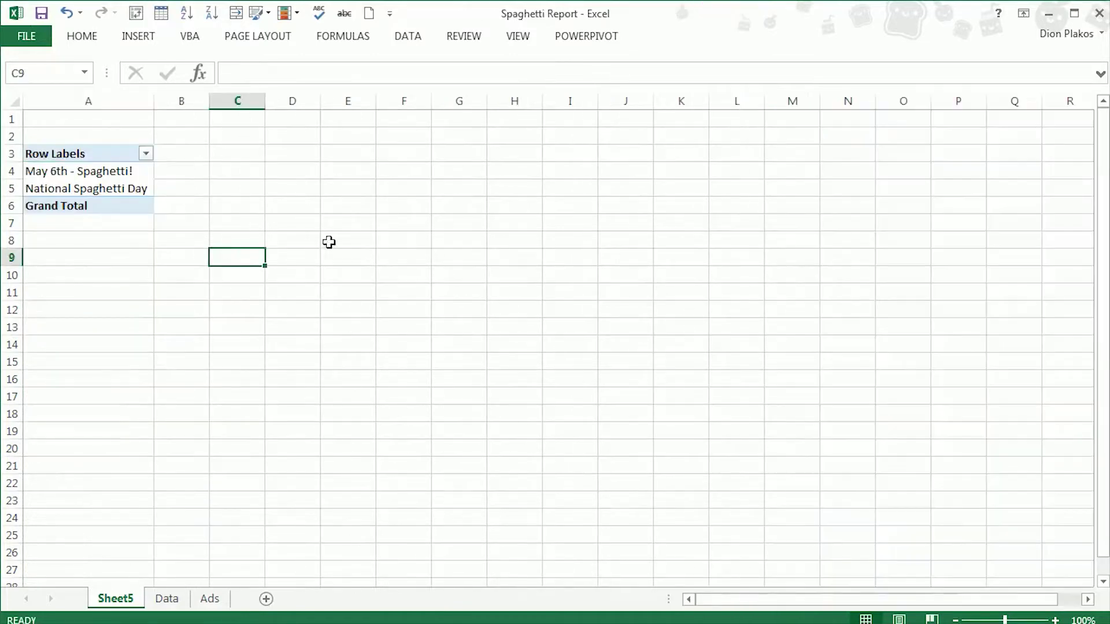
left_click(89, 190)
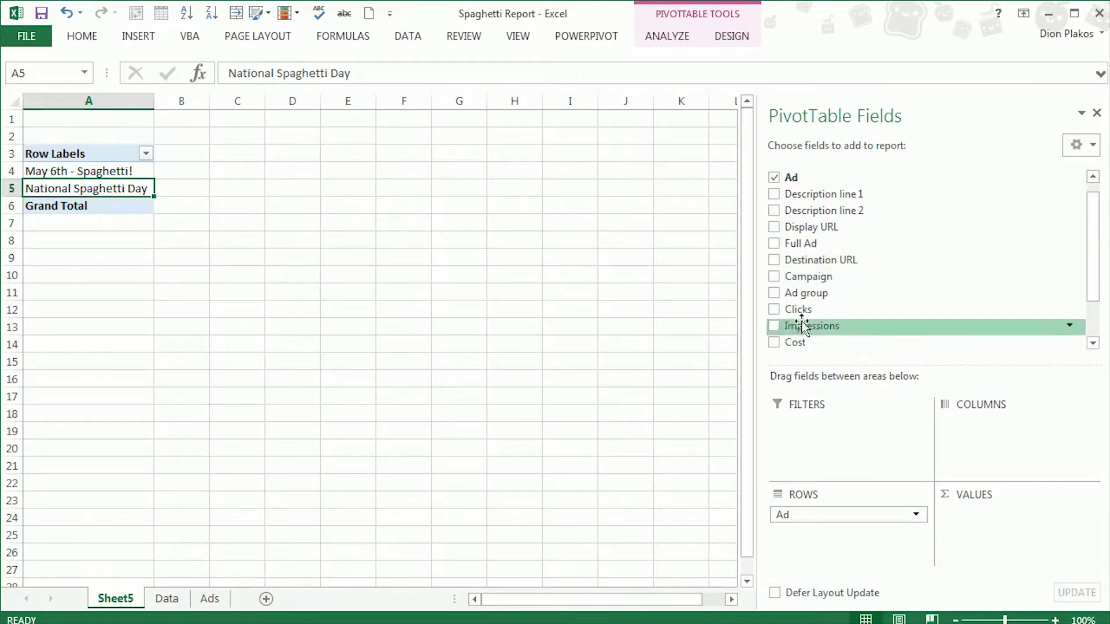
left_click_drag(801, 325, 994, 517)
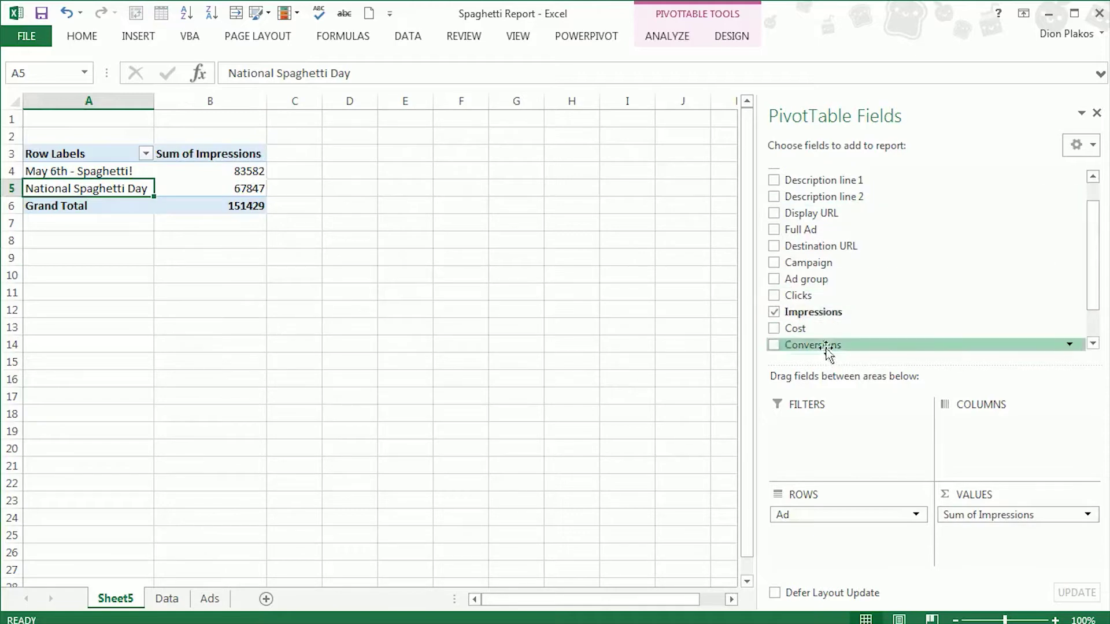
left_click_drag(828, 349, 986, 533)
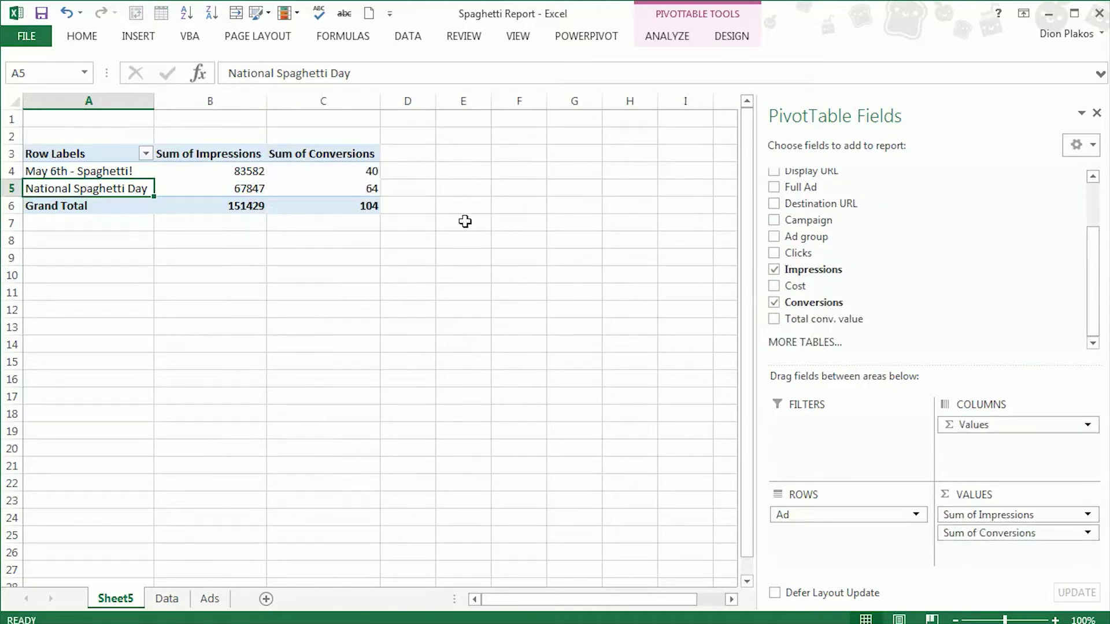
left_click(262, 168)
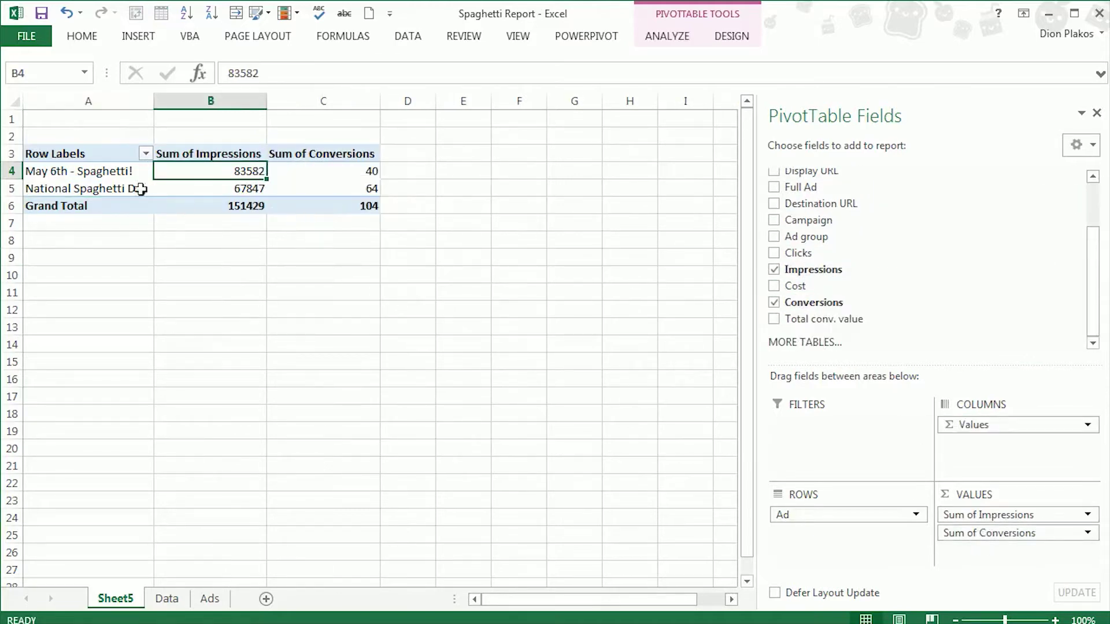
- Turn grand totals off for both rows and columns
left_click(719, 27)
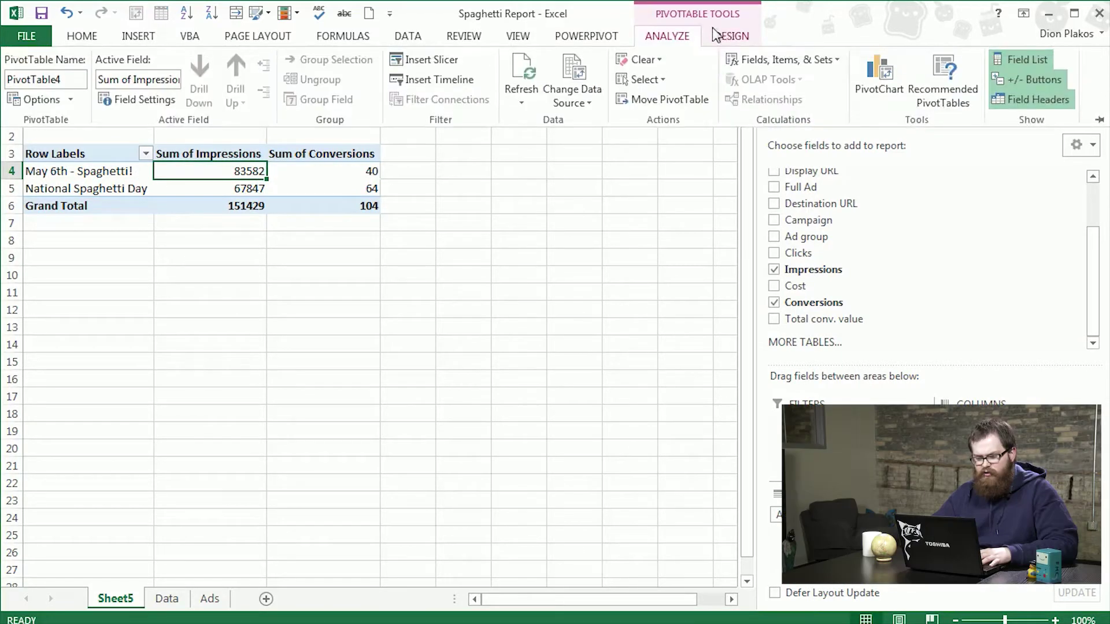
left_click(742, 34)
double_click(741, 32)
left_click(81, 104)
left_click(95, 129)
left_click(27, 87)
left_click(72, 132)
left_click(353, 246)
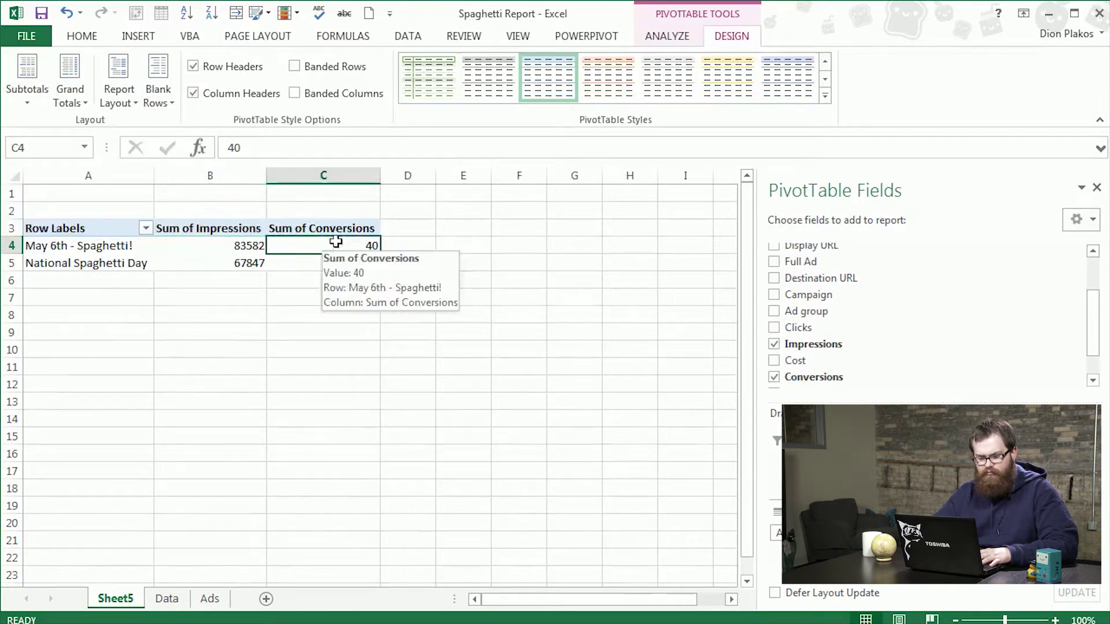
left_click(665, 35)
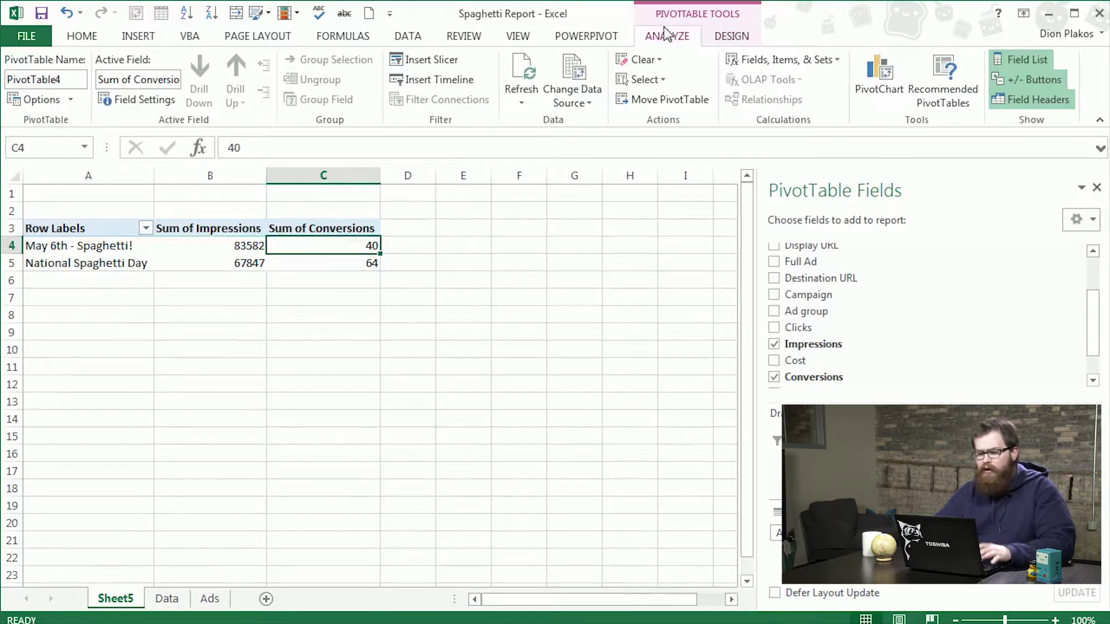
- Add a calculated field CPI defined as (Conversions/Impressions)*1000
left_click(746, 60)
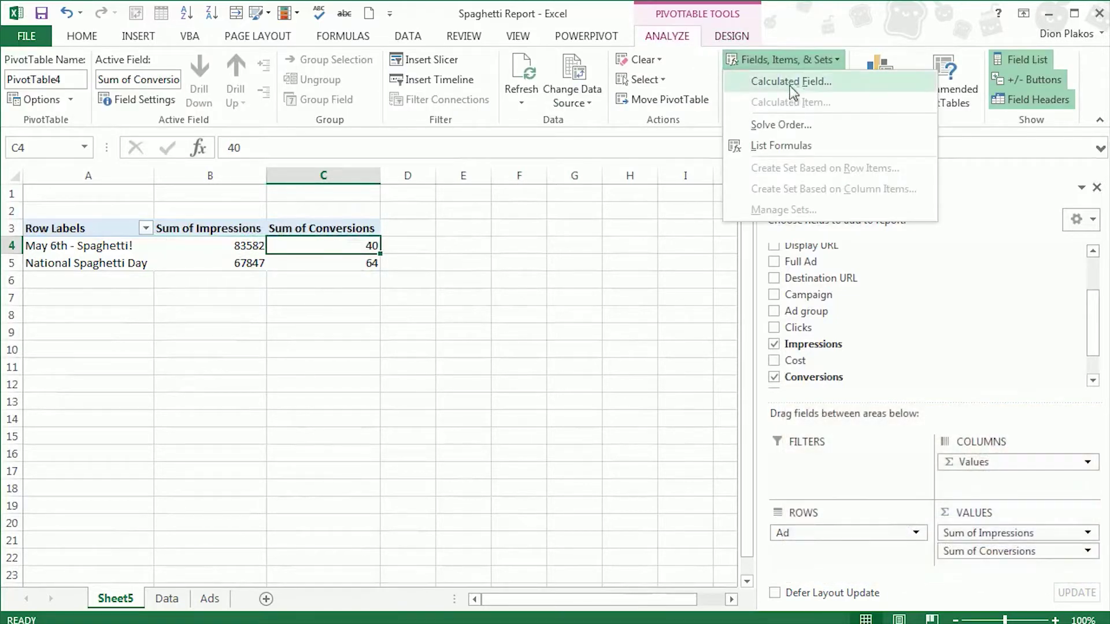
left_click(763, 81)
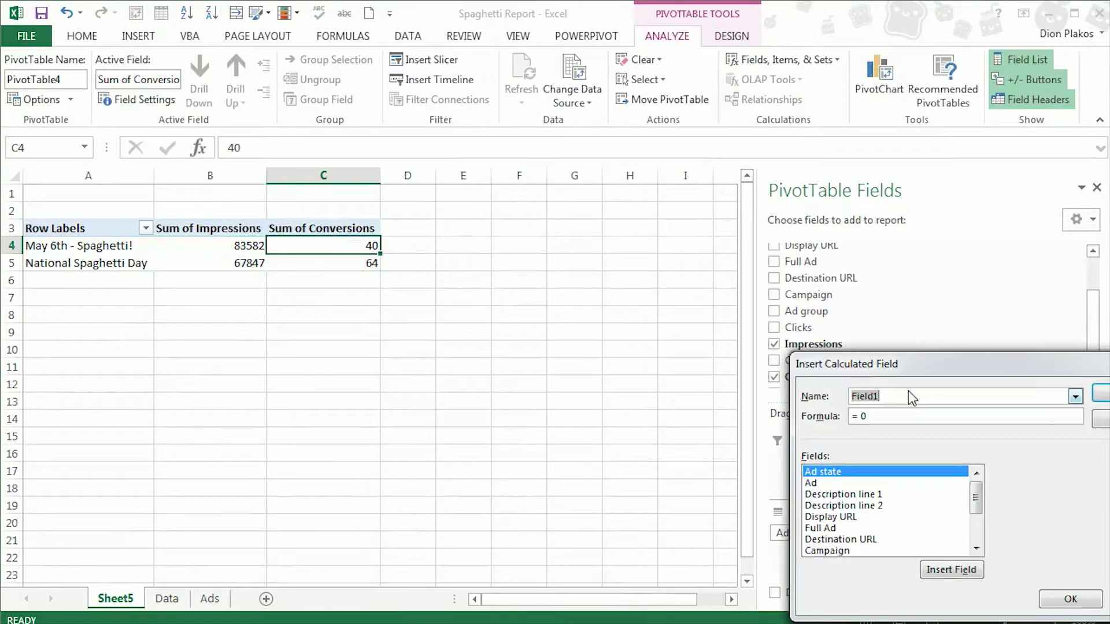
key("BackSpace")
type("CPI")
key("Tab")
type("=(")
left_click_drag(975, 497, 985, 575)
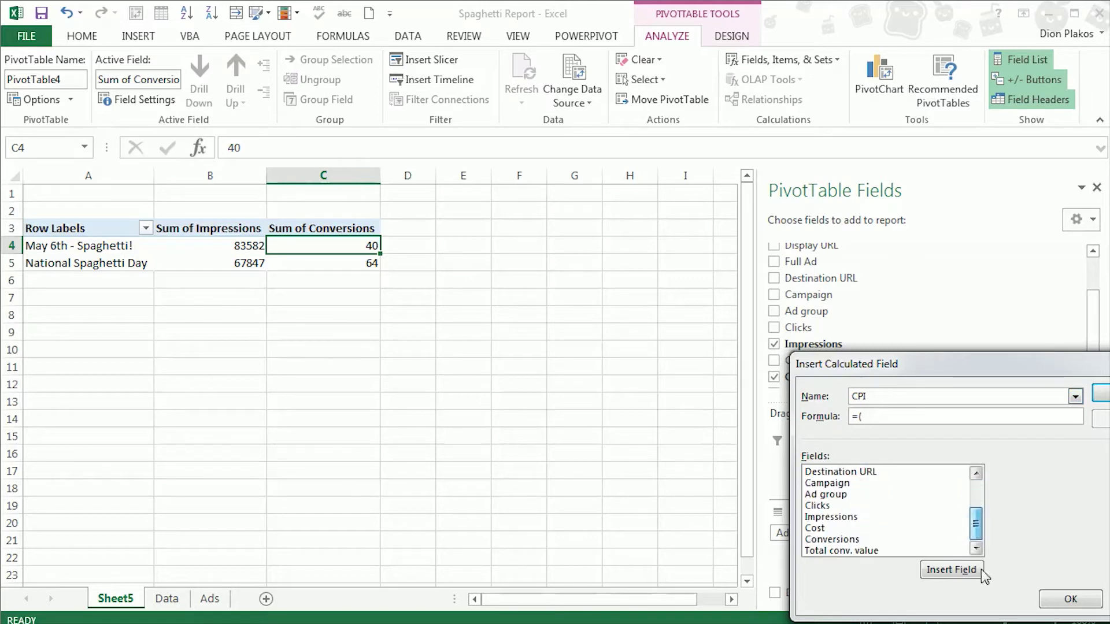
left_click(916, 540)
left_click(939, 571)
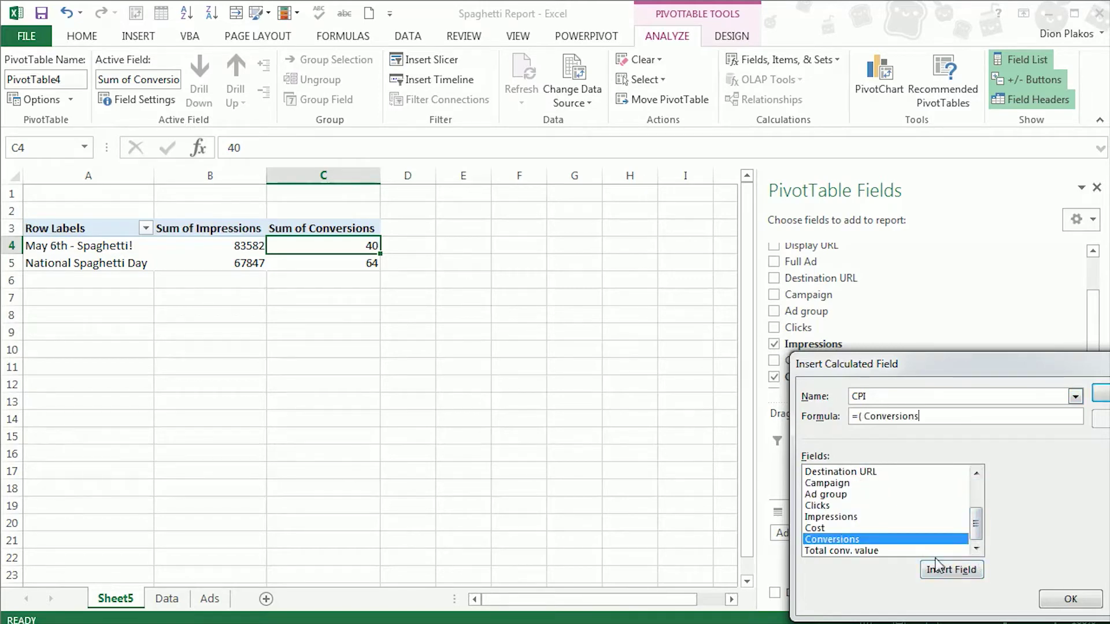
left_click(865, 520)
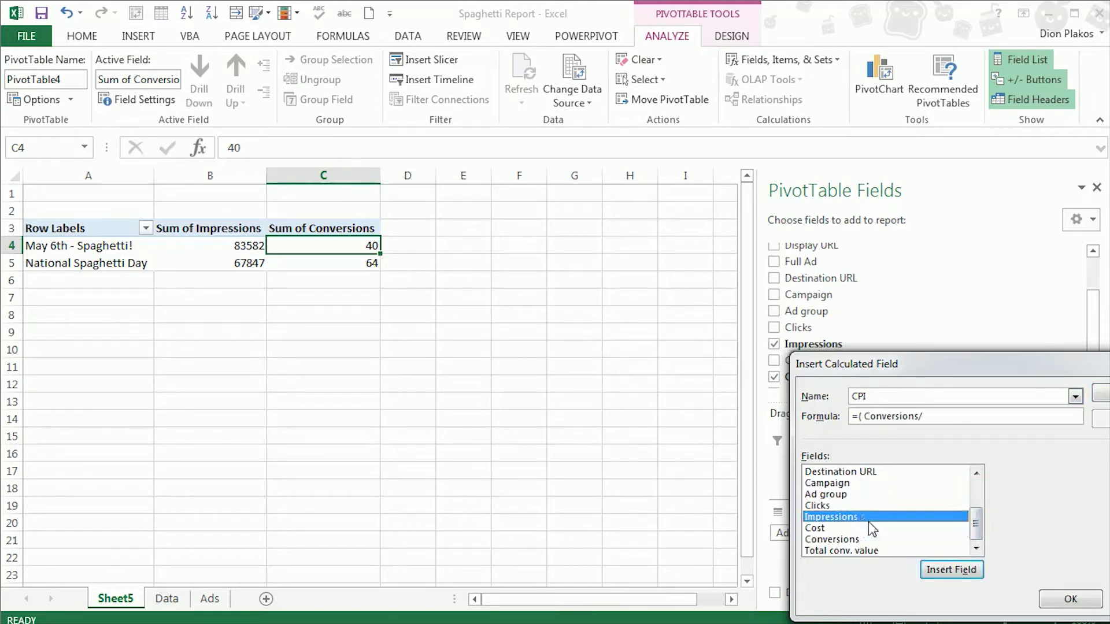
left_click(931, 569)
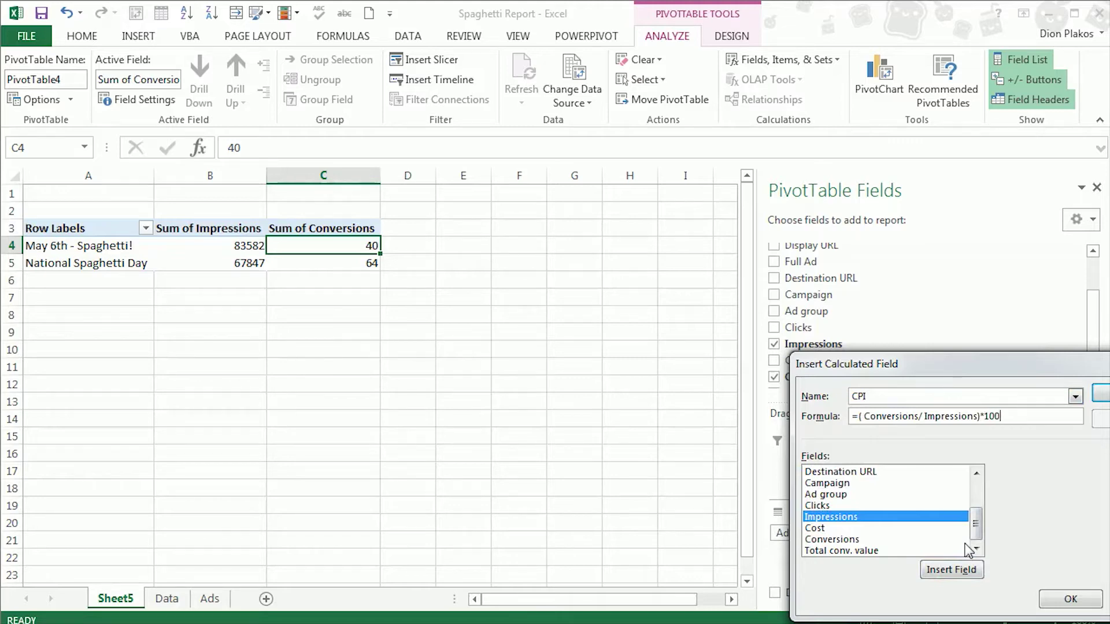
left_click(1102, 396)
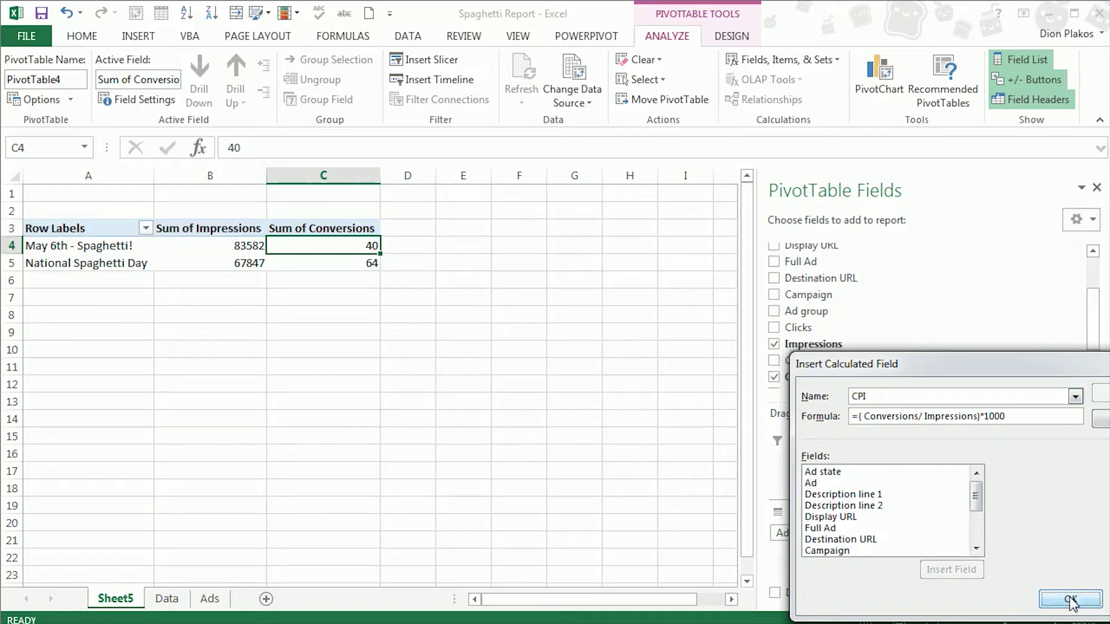
- Add a second calculated field Calc CTR defined as Clicks/Impressions
double_click(950, 396)
key("BackSpace")
type("Calc CTR")
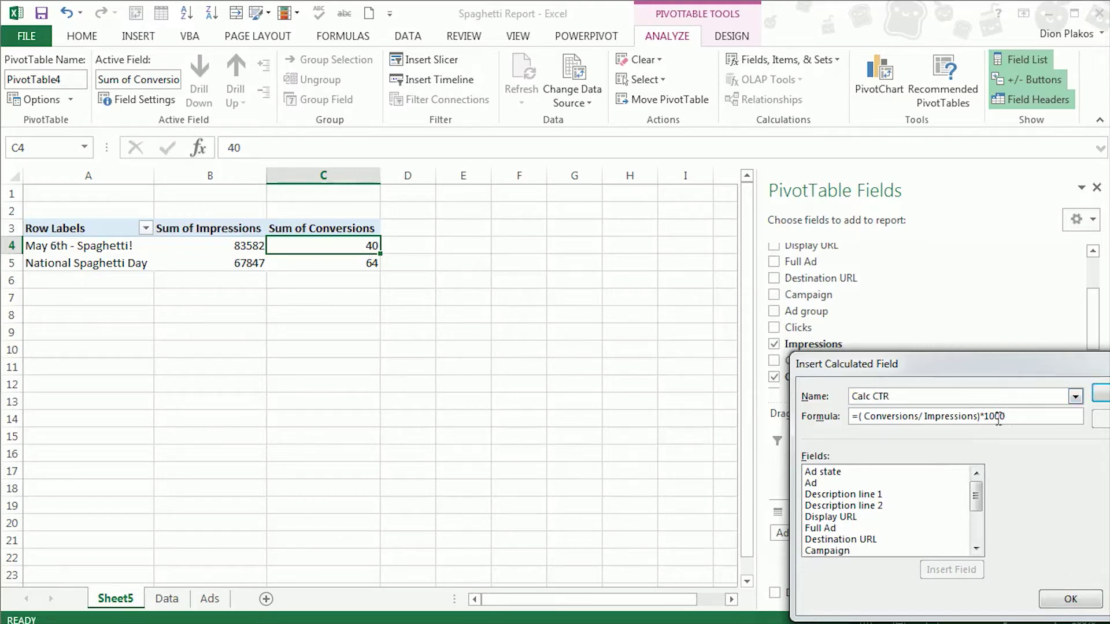
left_click_drag(1005, 416, 858, 415)
key("Delete")
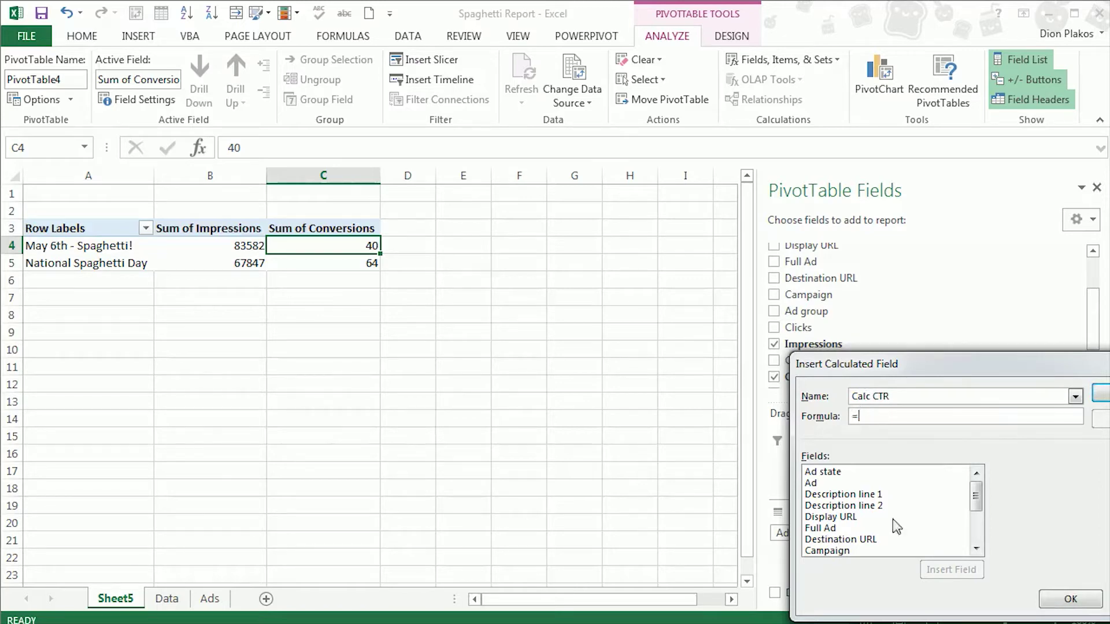
left_click_drag(977, 495, 976, 526)
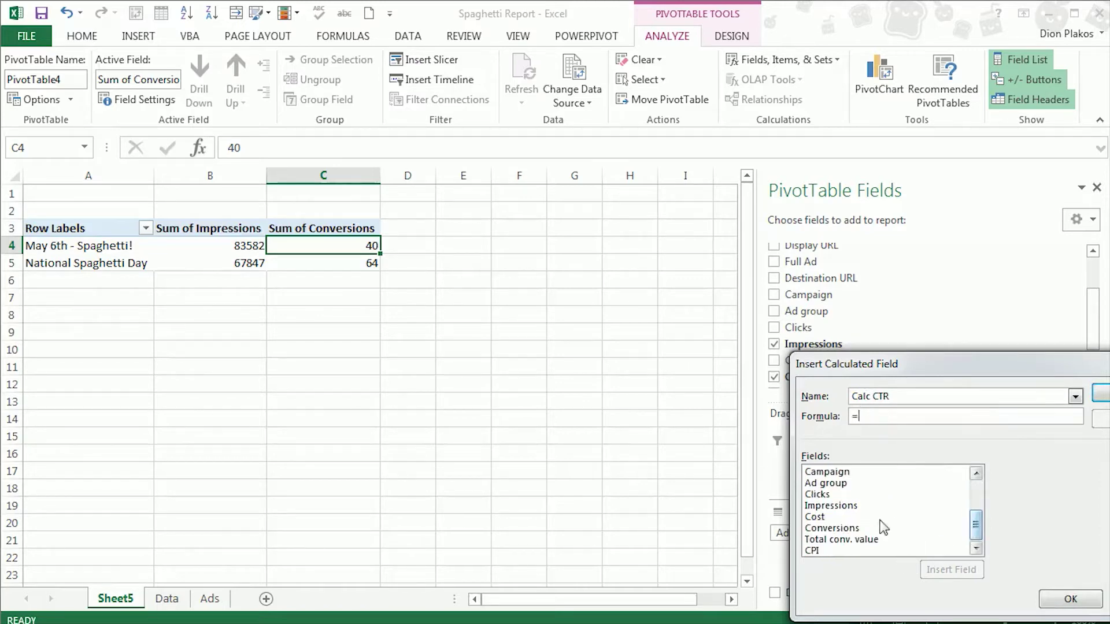
left_click(864, 496)
left_click(962, 572)
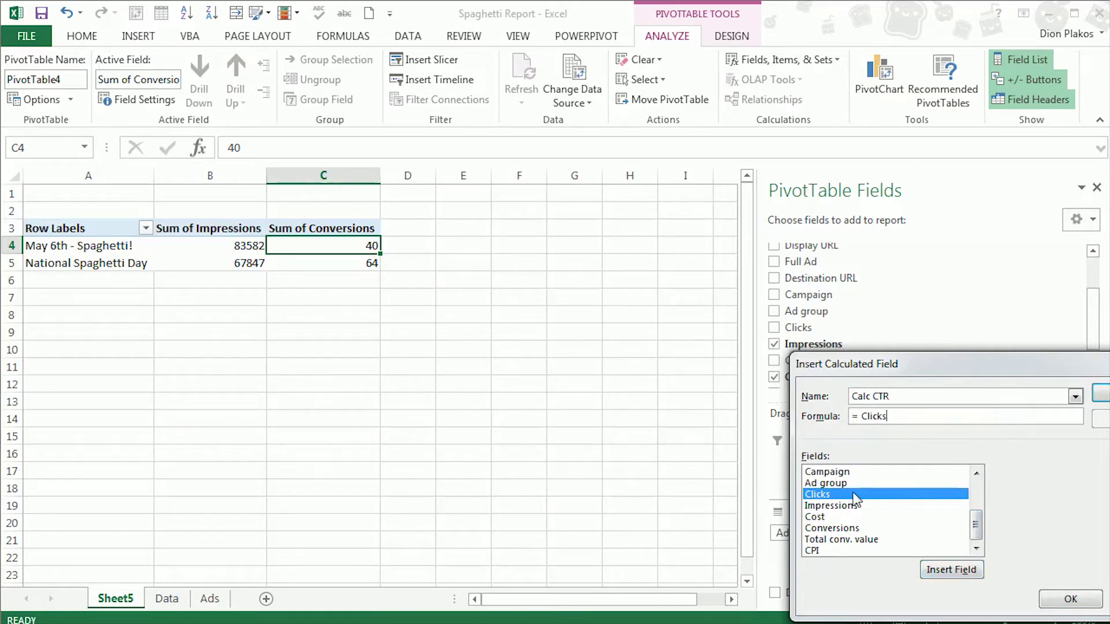
left_click(832, 506)
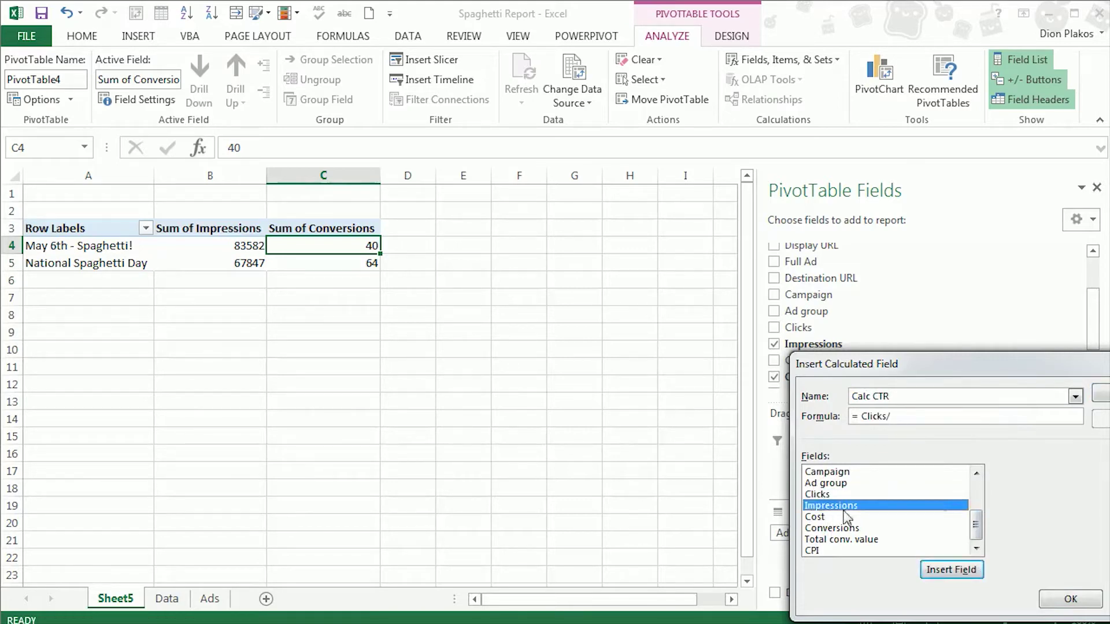
left_click(936, 570)
left_click(1061, 599)
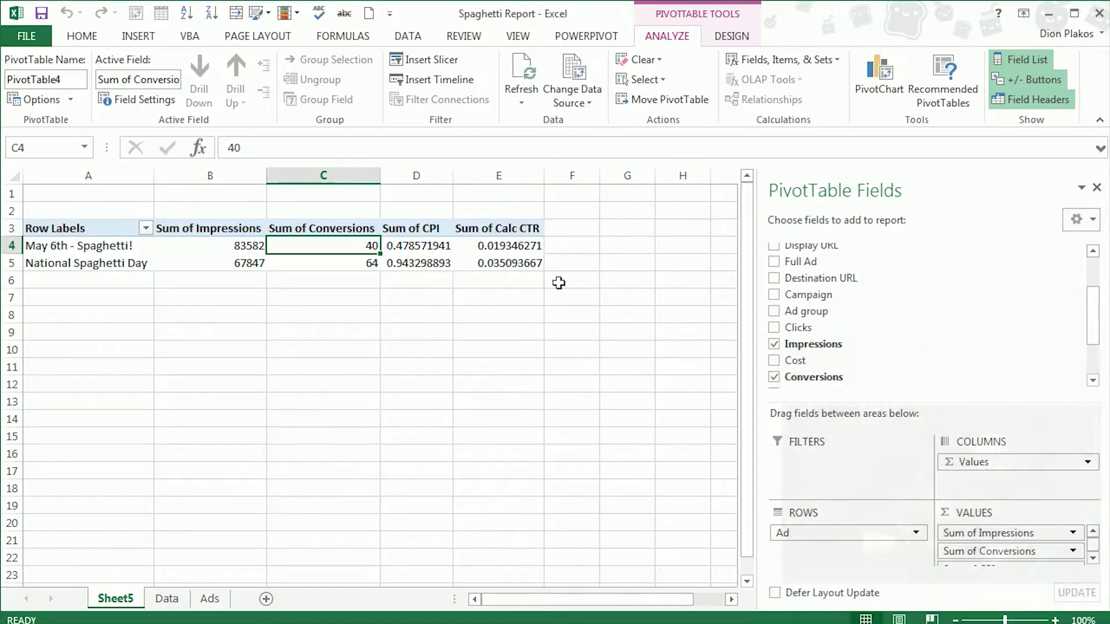
- Reduce the two Sum of CPI values to one decimal place
left_click_drag(430, 243, 428, 262)
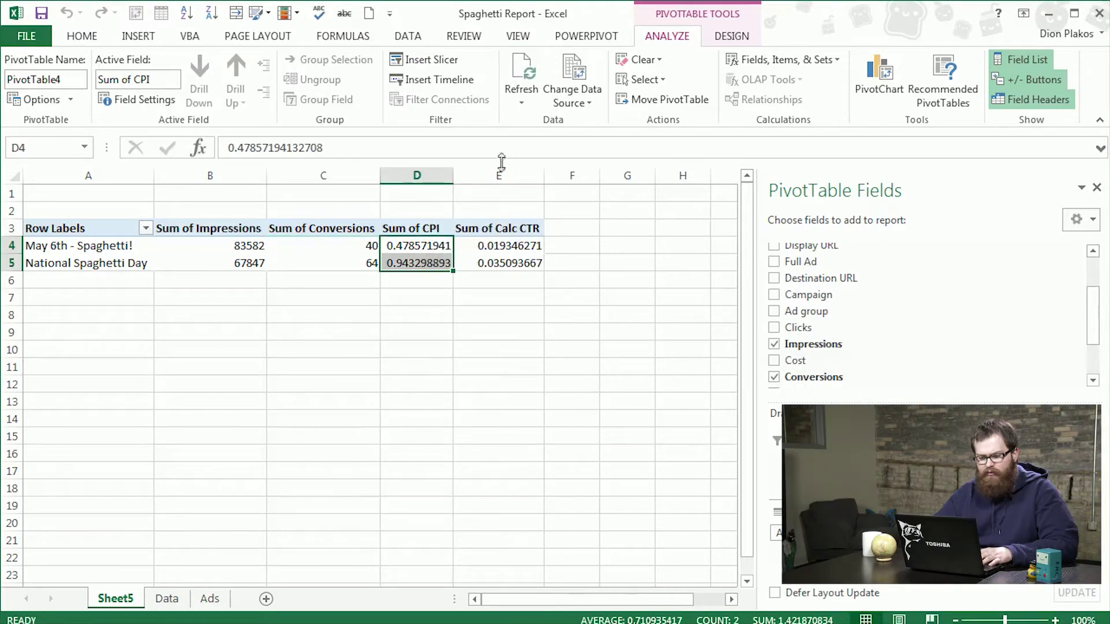
left_click(69, 33)
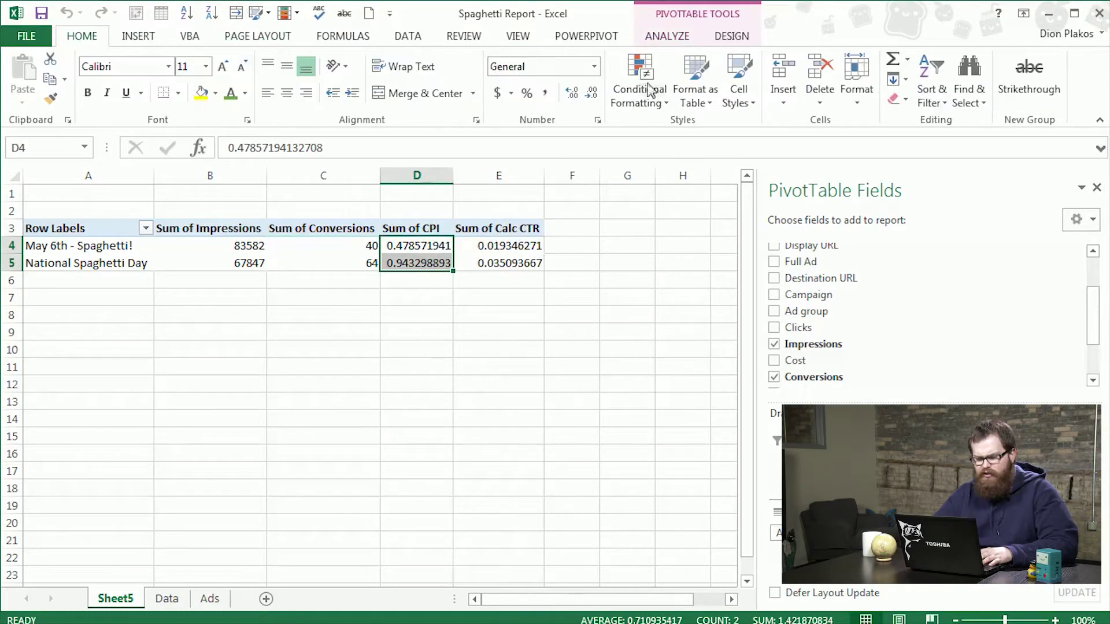
left_click(573, 94)
left_click(595, 97)
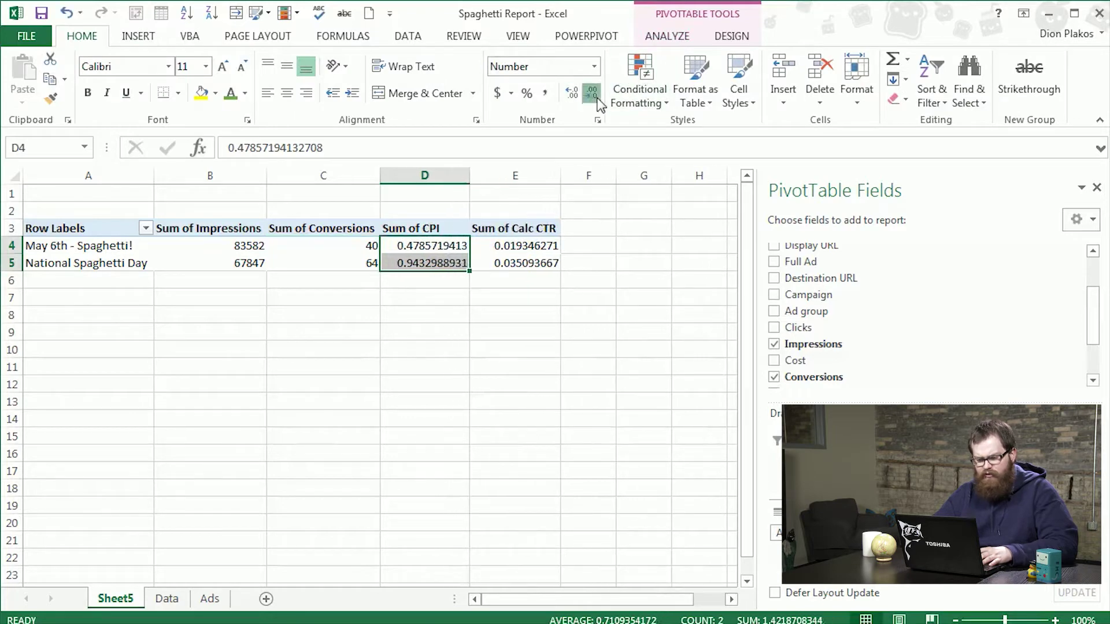
left_click(596, 97)
left_click(595, 97)
left_click(596, 97)
left_click(595, 97)
left_click(592, 94)
left_click(591, 94)
left_click(592, 94)
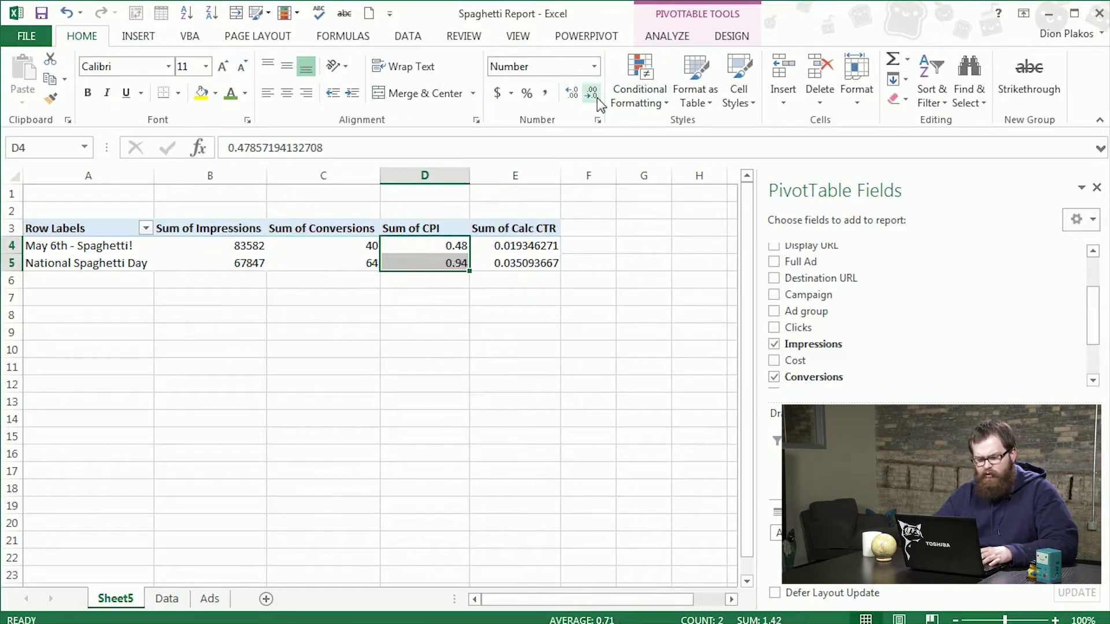
left_click(592, 94)
left_click(457, 261)
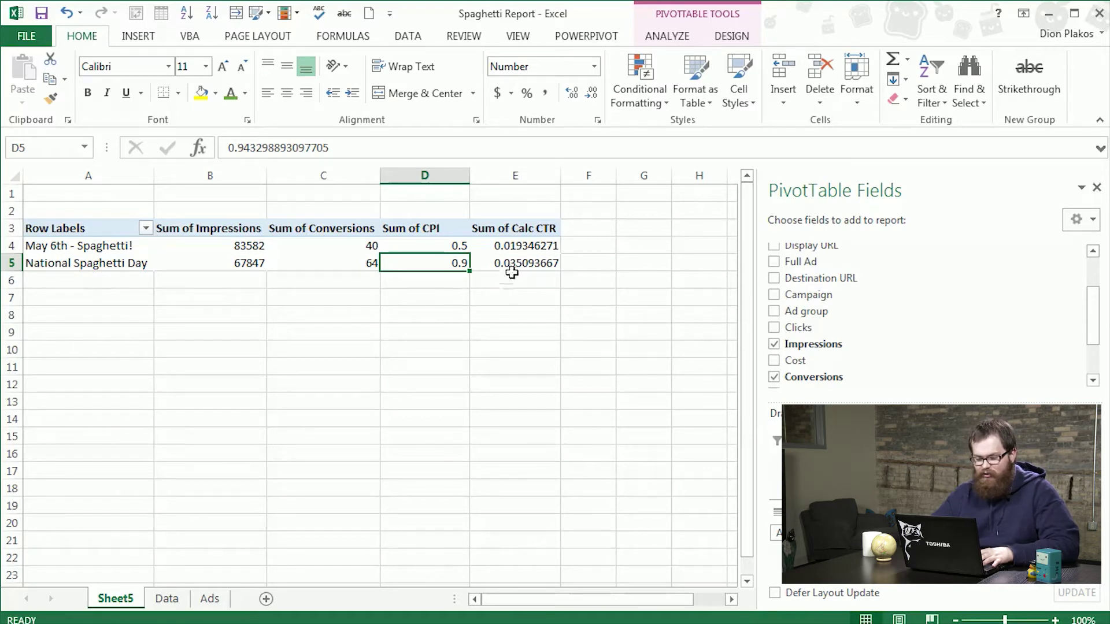
- Format the Sum of Calc CTR values as two-decimal percentages (1.93%, 3.51%)
left_click_drag(511, 271, 513, 246)
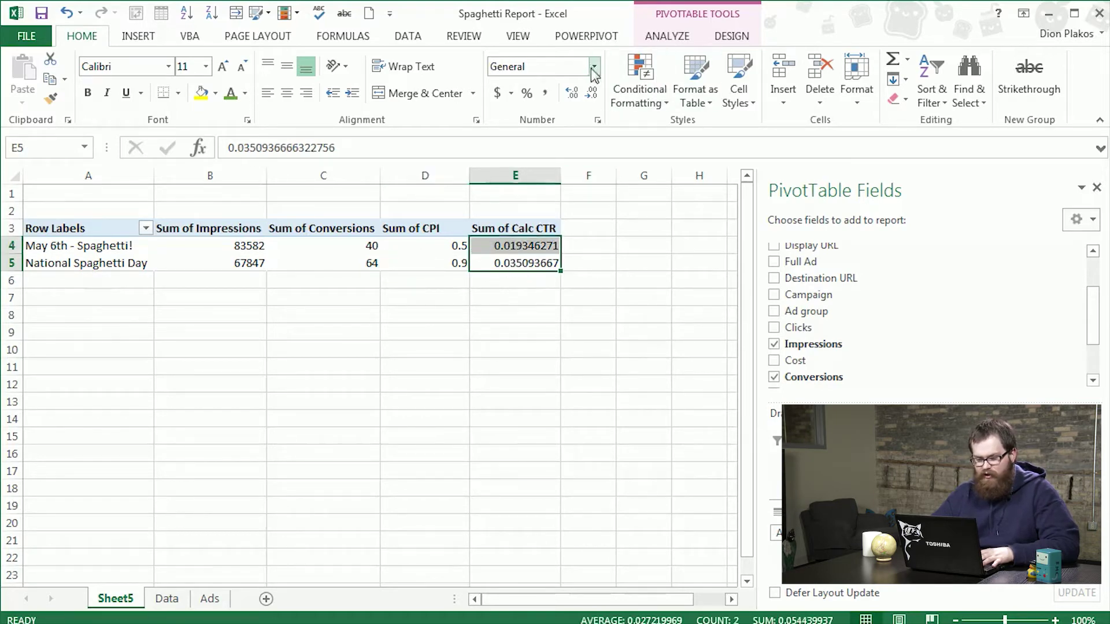
left_click(523, 96)
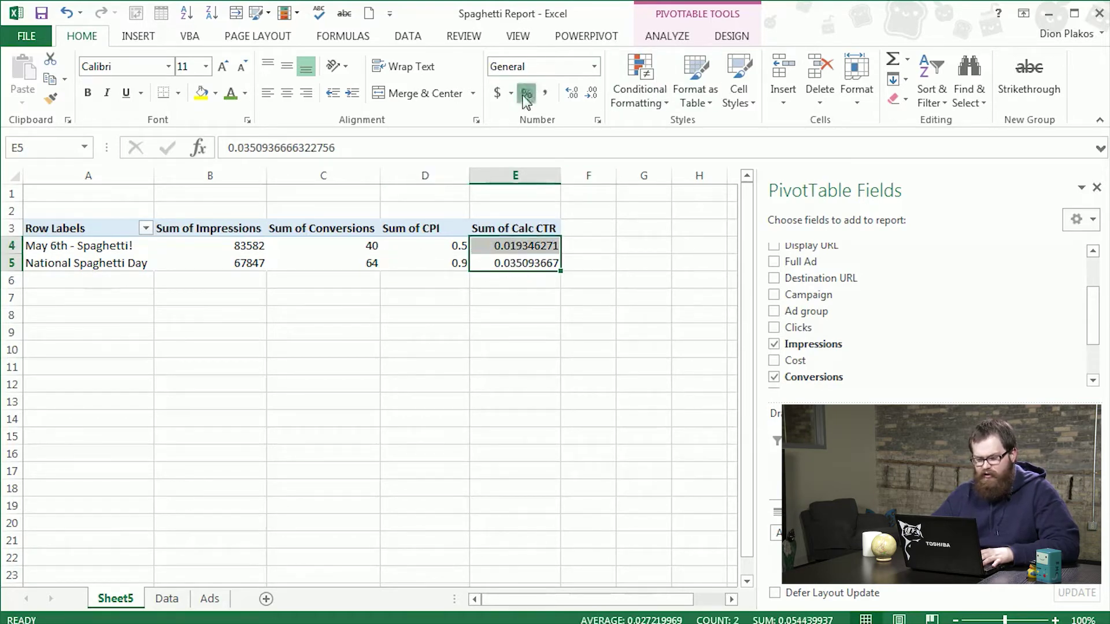
left_click(573, 94)
left_click(574, 94)
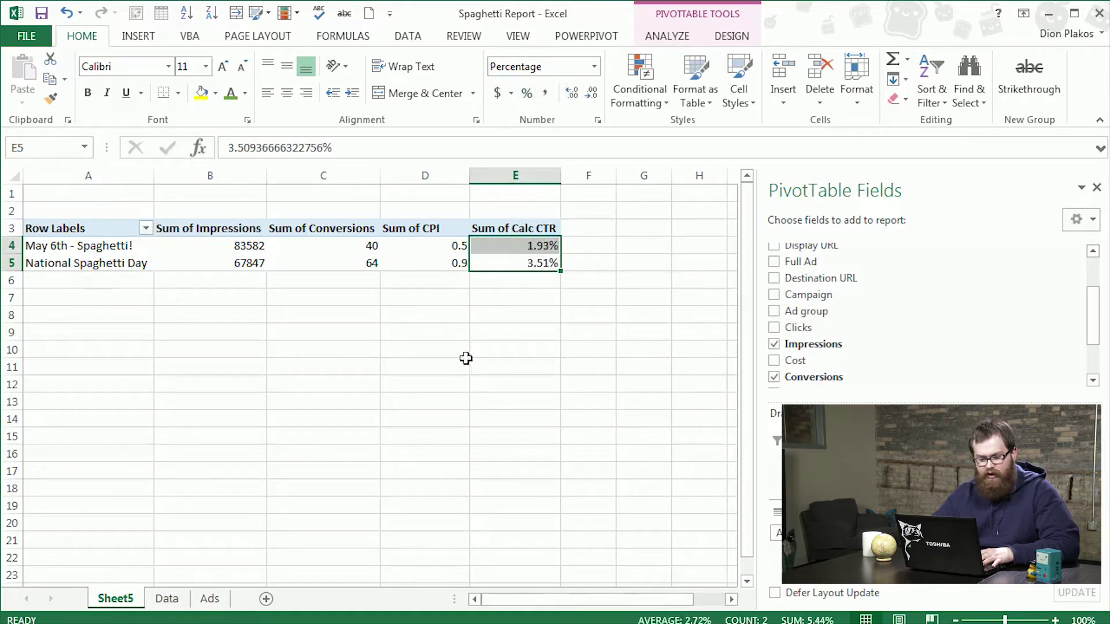
left_click(98, 263)
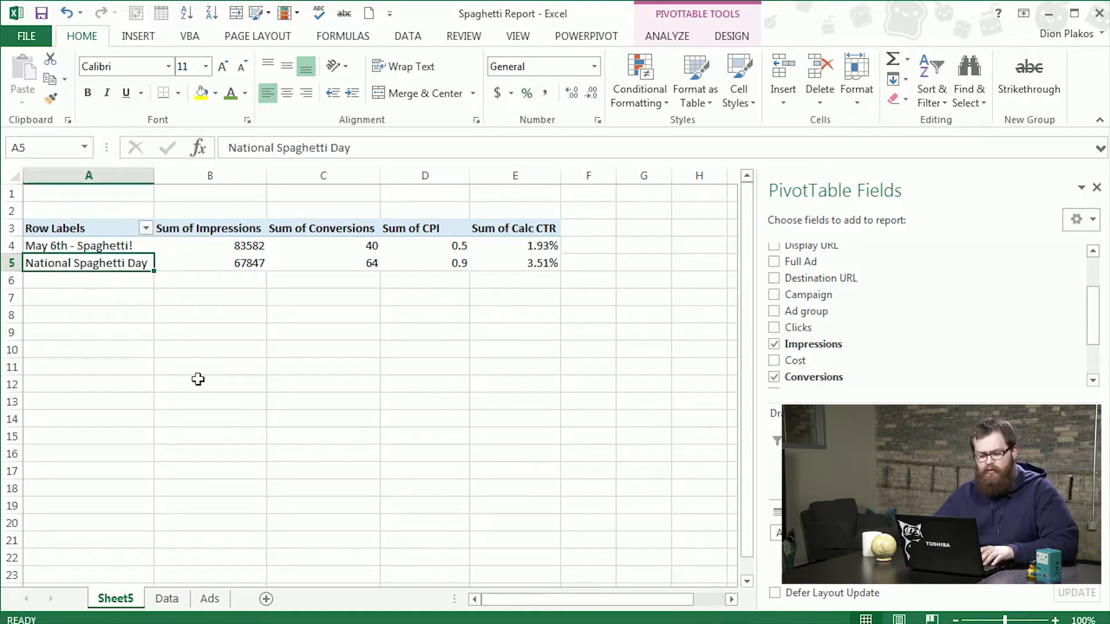
- Copy the pivot table onto a new Sheet6 as values with number formats, autofitting columns
key("shift+Up")
key("shift+Up")
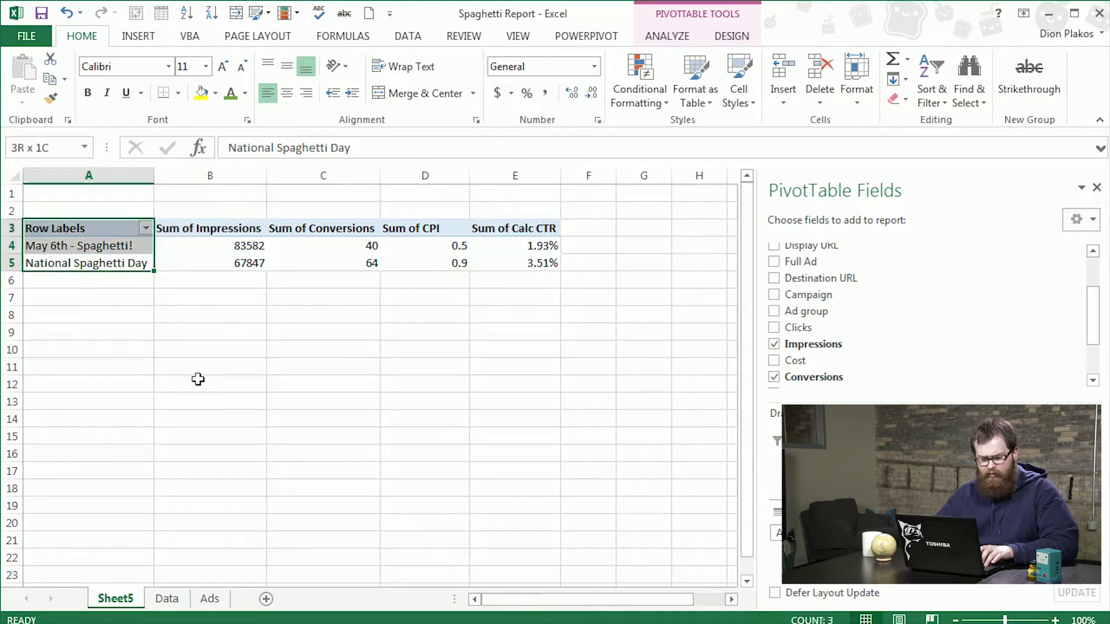
key("shift+Right")
key("shift+Right")
key("shift+Right")
key("shift+Right")
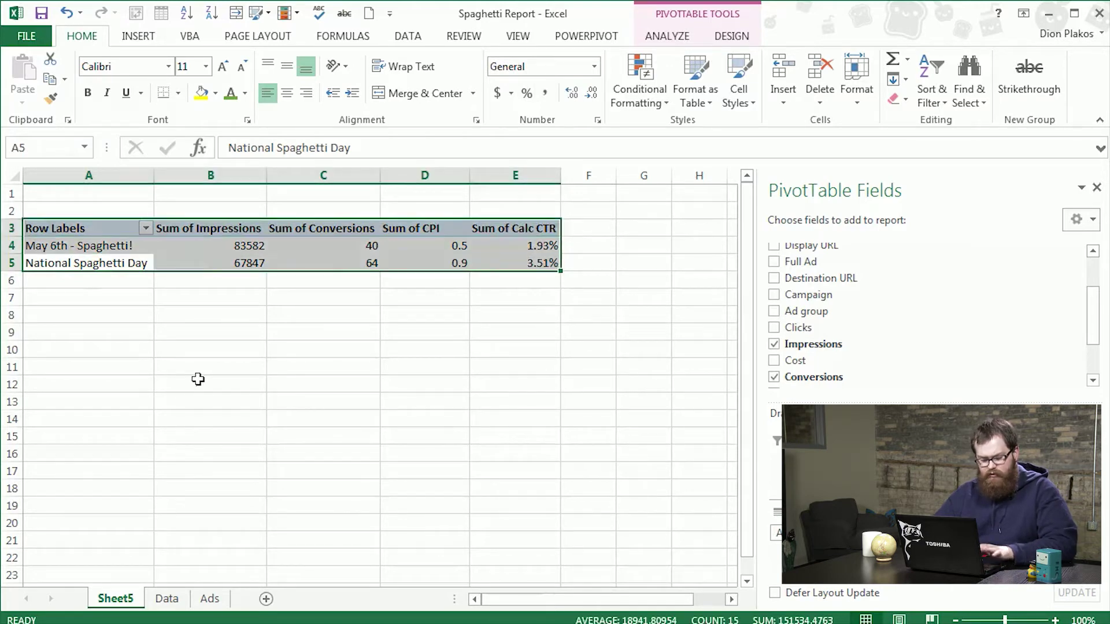
key("ctrl+c")
left_click(266, 598)
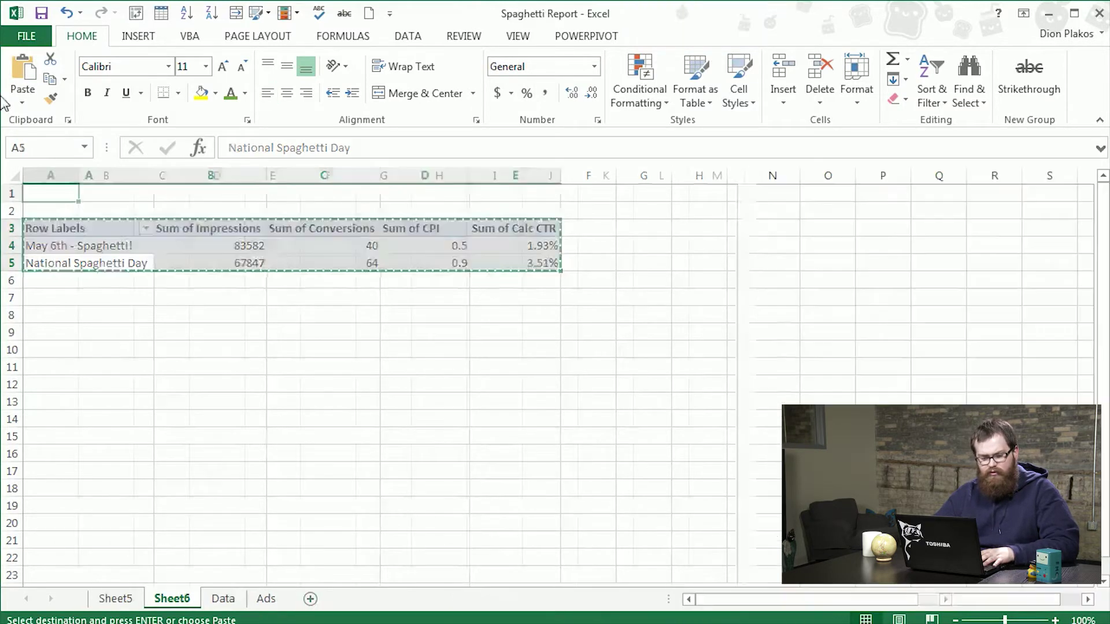
right_click(62, 198)
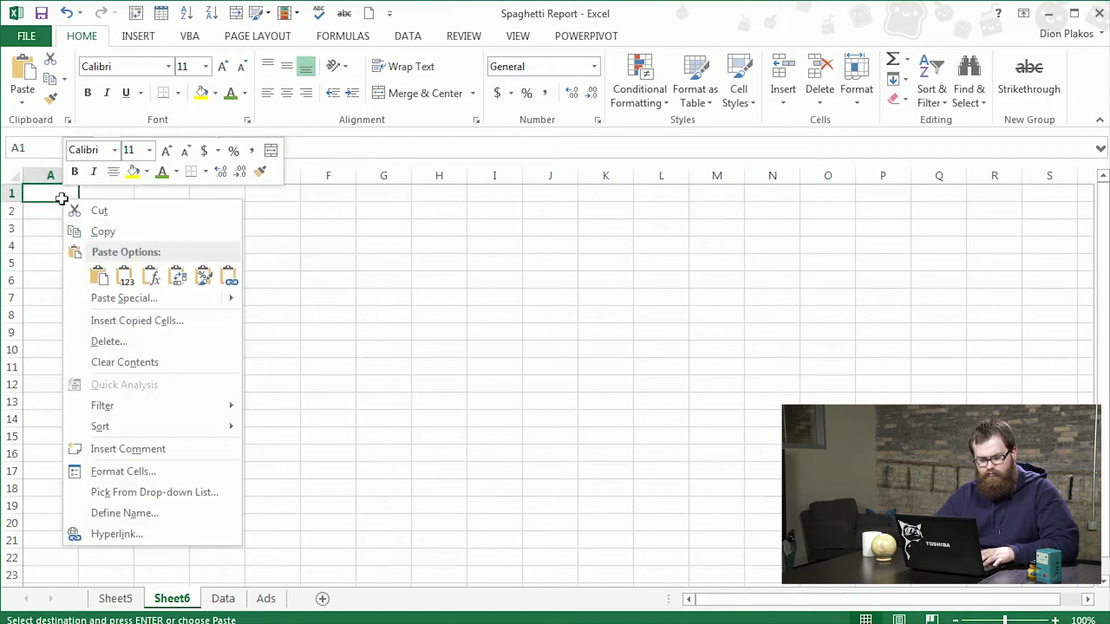
left_click(118, 273)
right_click(142, 230)
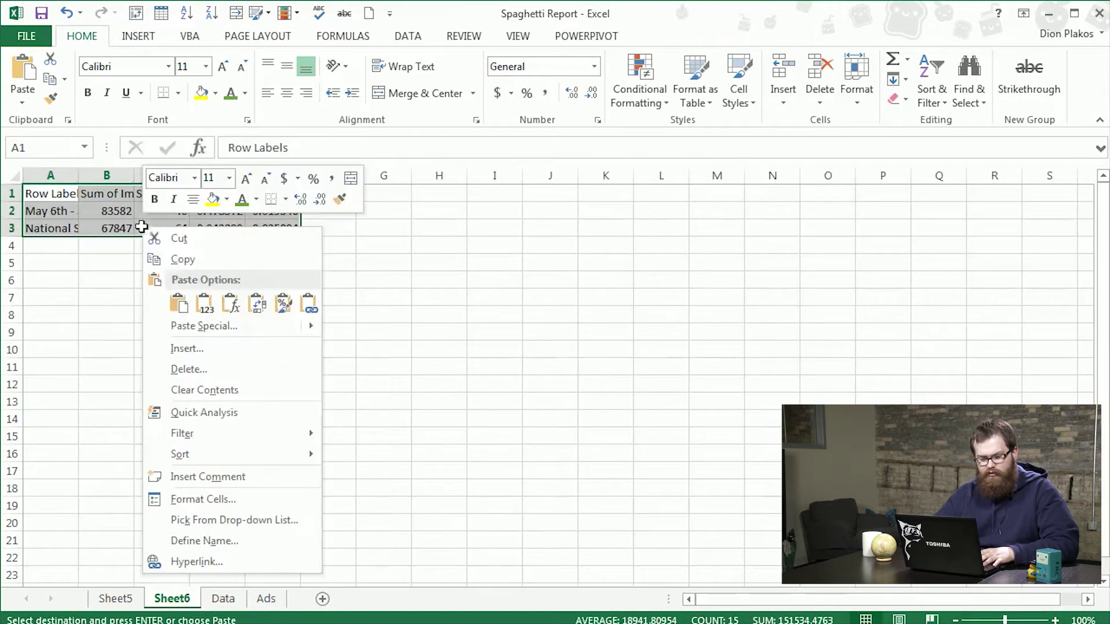
left_click(284, 302)
left_click(219, 339)
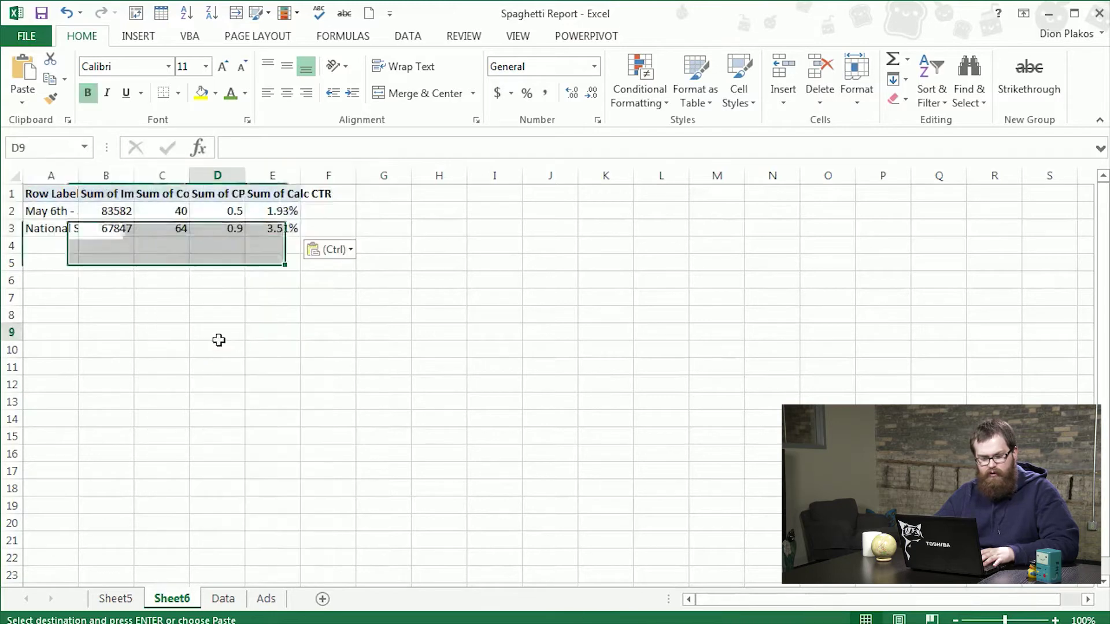
left_click(15, 175)
double_click(75, 174)
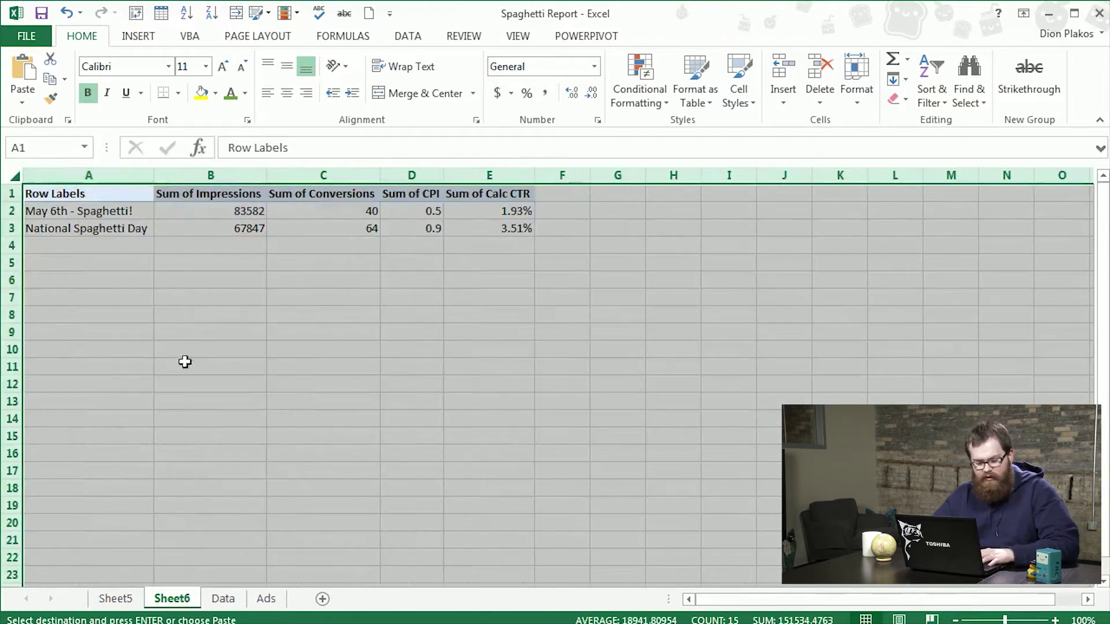
left_click(248, 497)
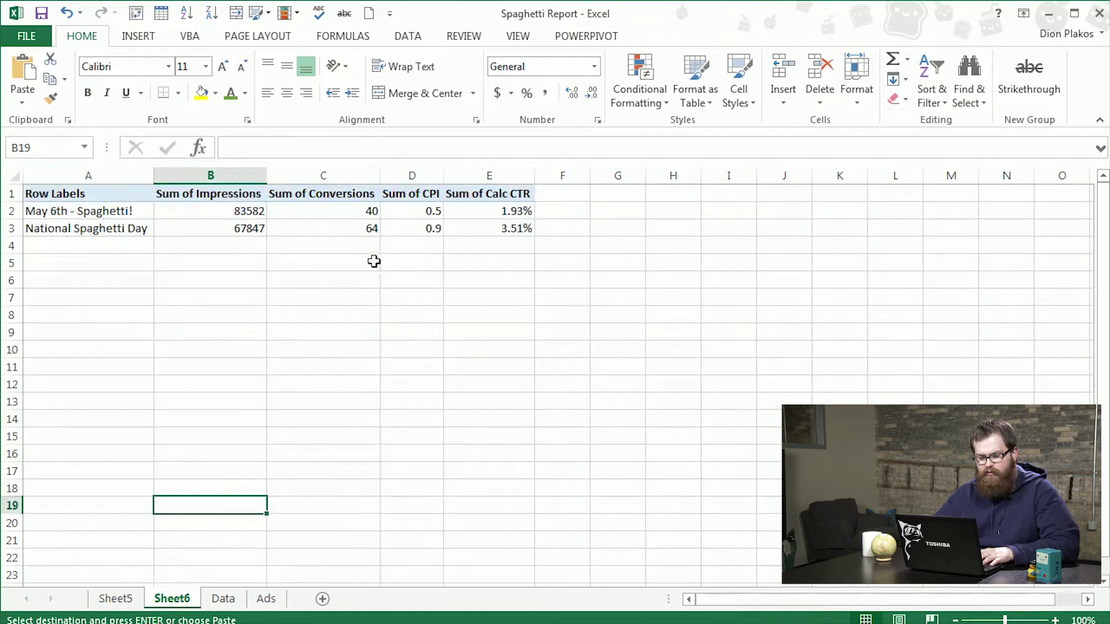
- Select the copied table and open Find and Replace
left_click(497, 223)
key("ctrl+a")
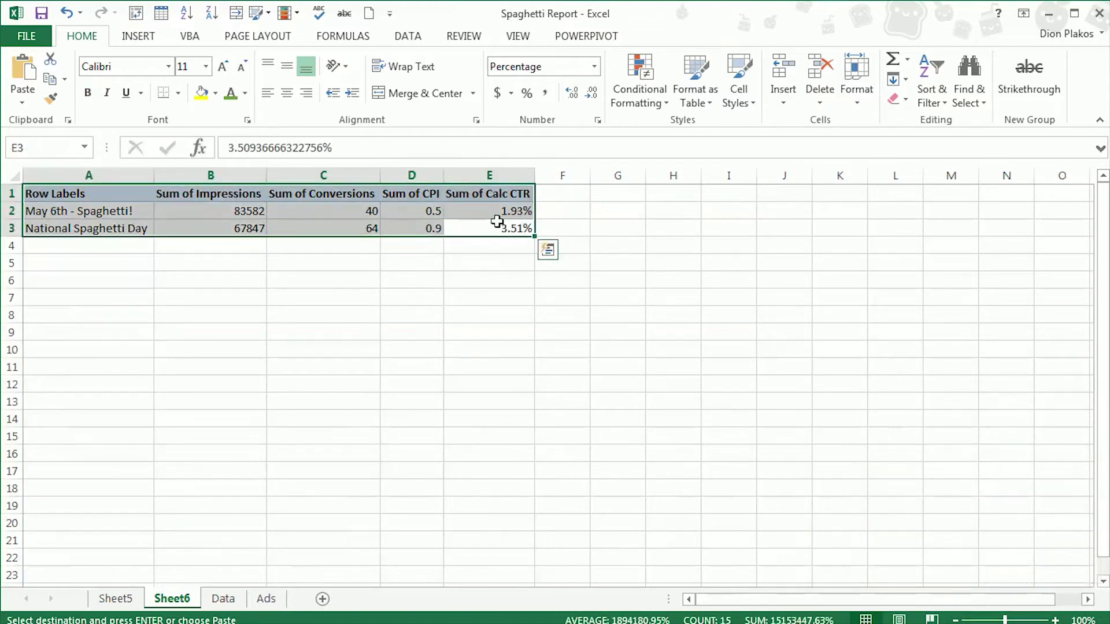
key("ctrl+f")
- Replace all occurrences of "sum of" in the headers with nothing
left_click(870, 502)
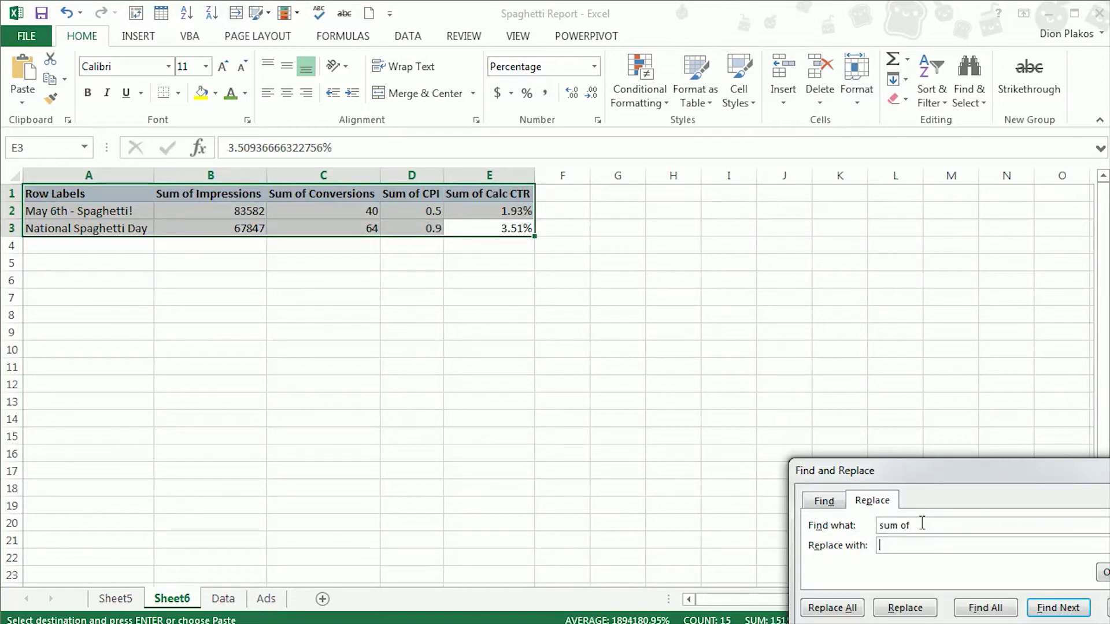
left_click(833, 608)
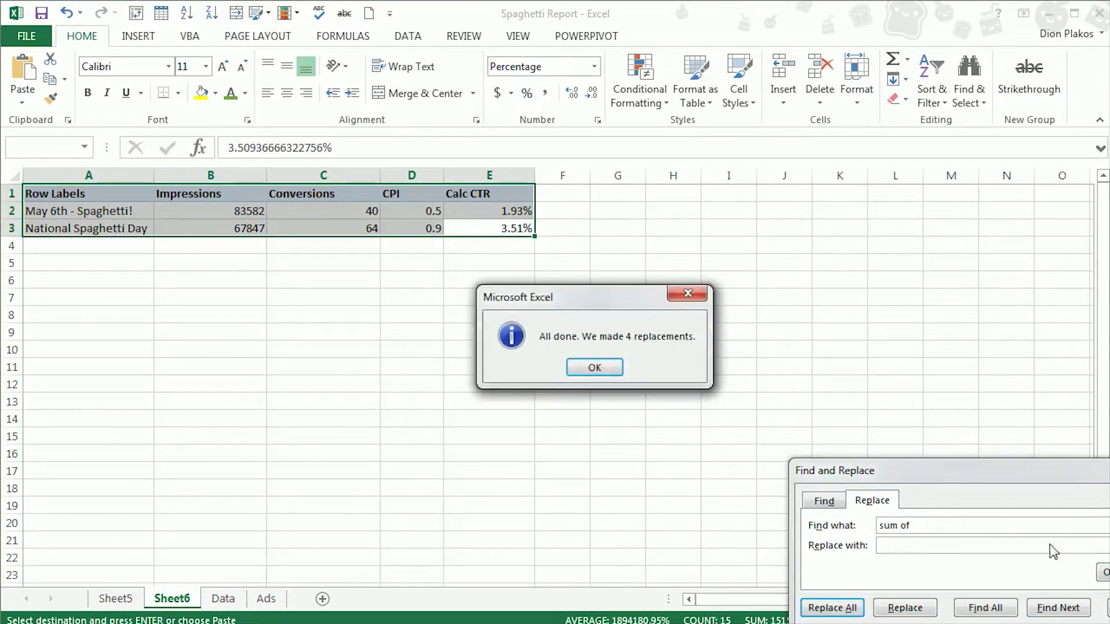
left_click(614, 368)
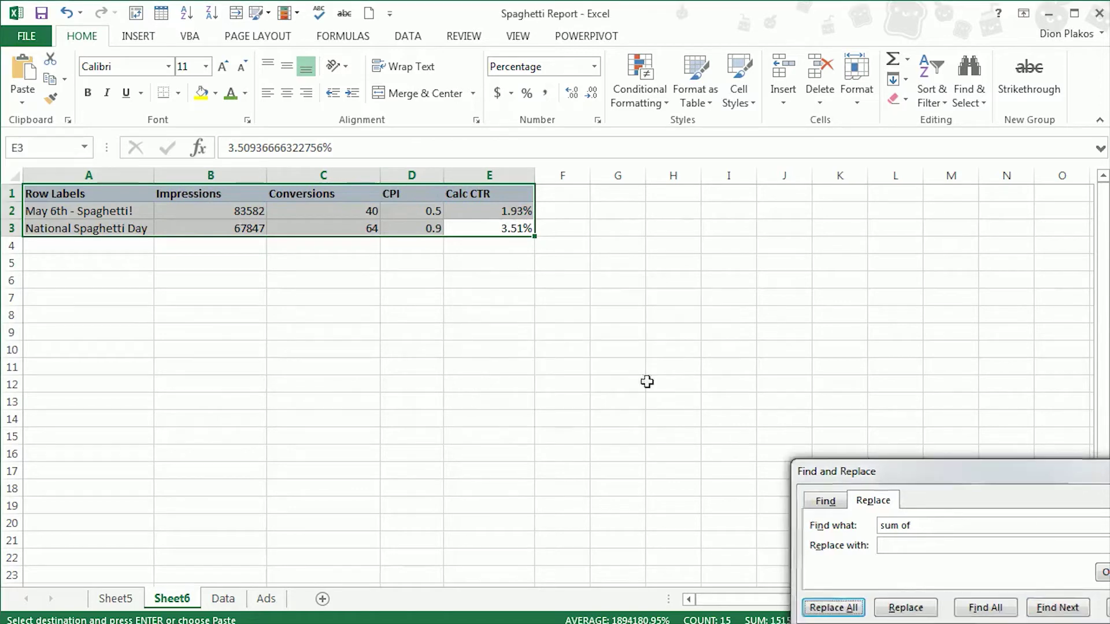
key("Escape")
left_click(488, 331)
- Autofit all columns and rename the Row Labels header to 'Headline'
left_click(17, 171)
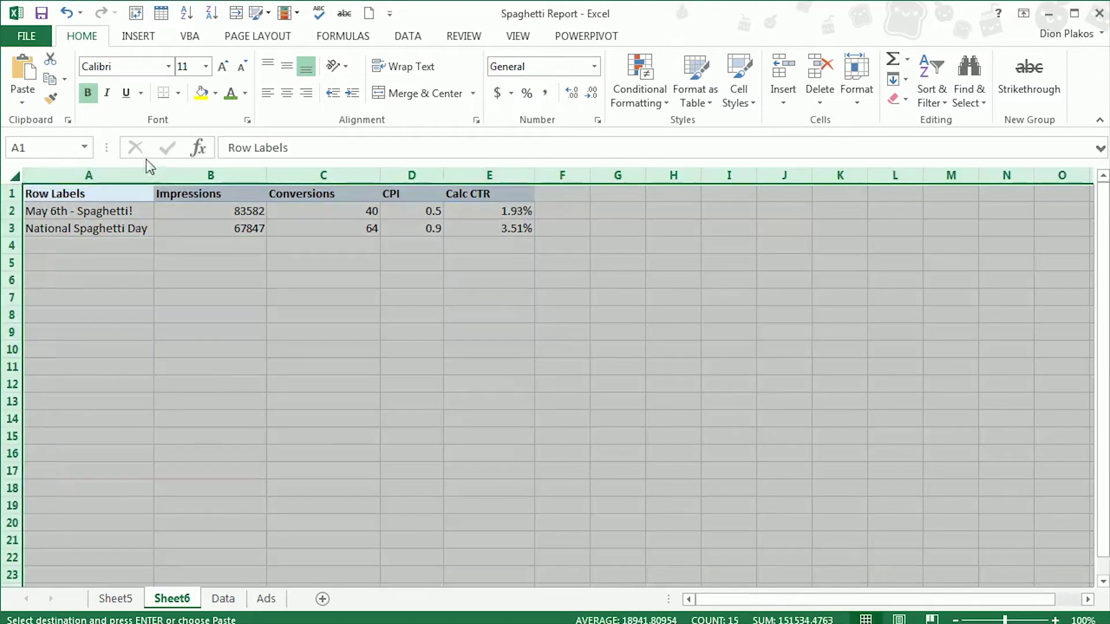
double_click(152, 174)
left_click(124, 197)
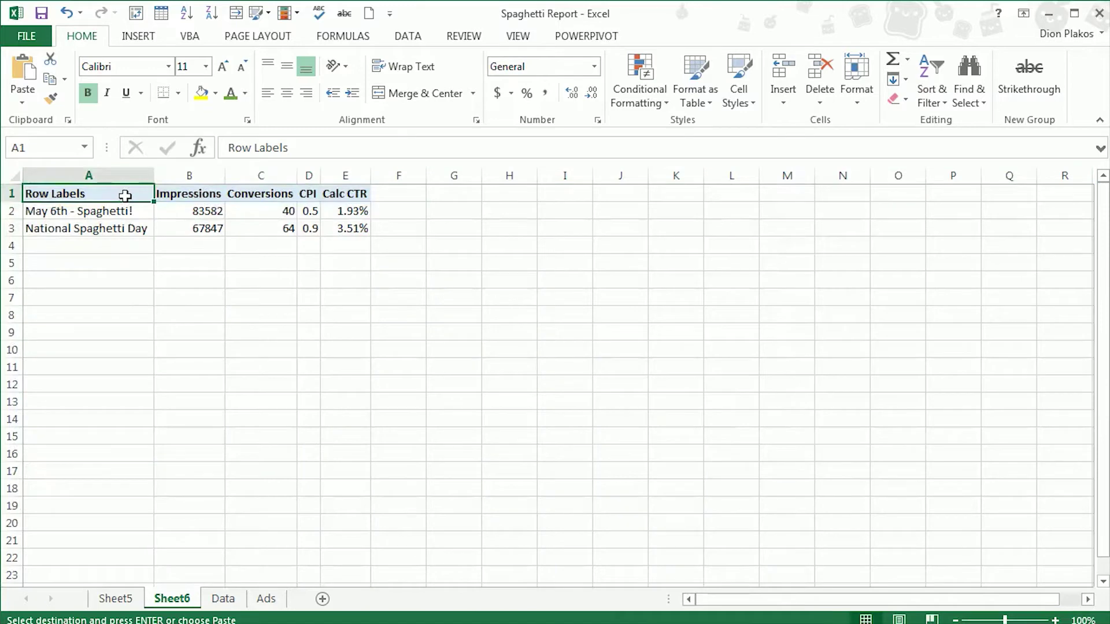
type("Headline")
key("Return")
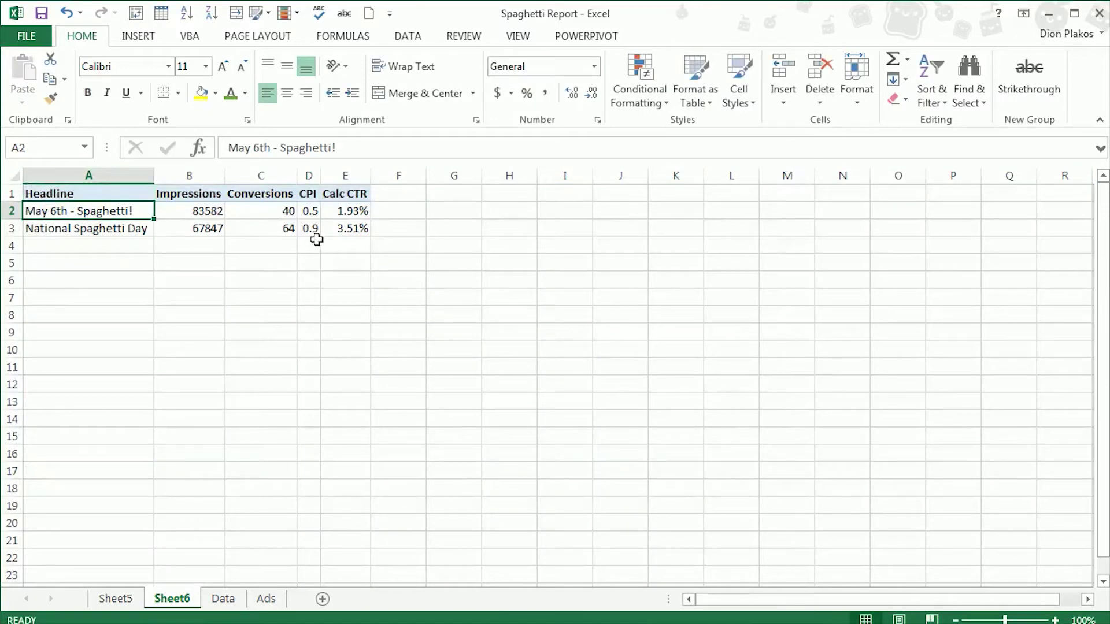
left_click(114, 598)
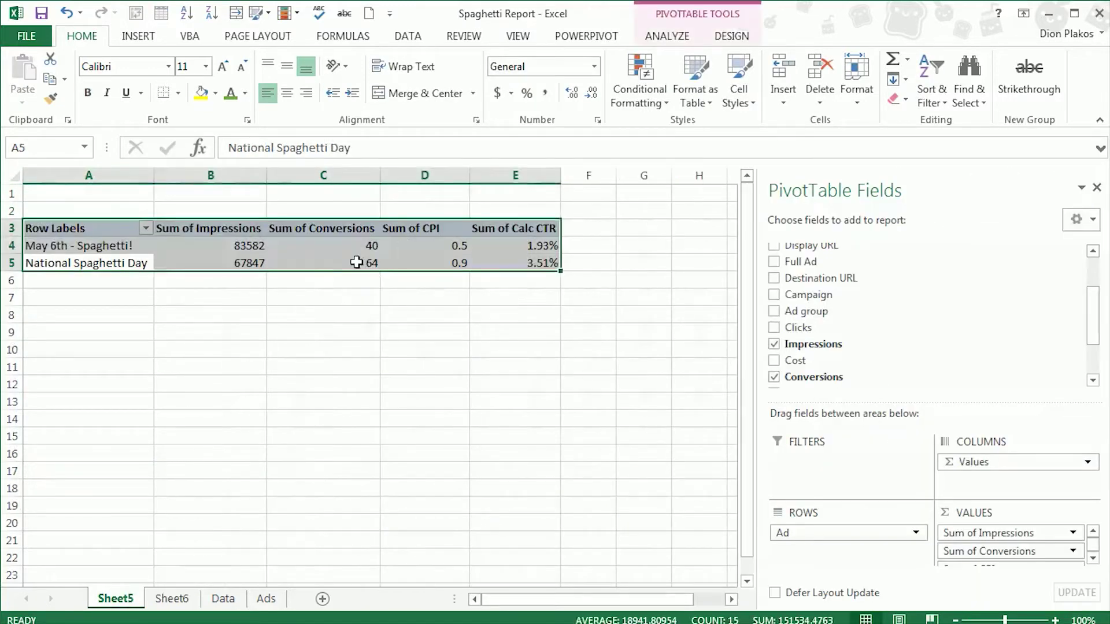
- Replace the Ad field in the pivot rows with Full Ad
left_click(364, 263)
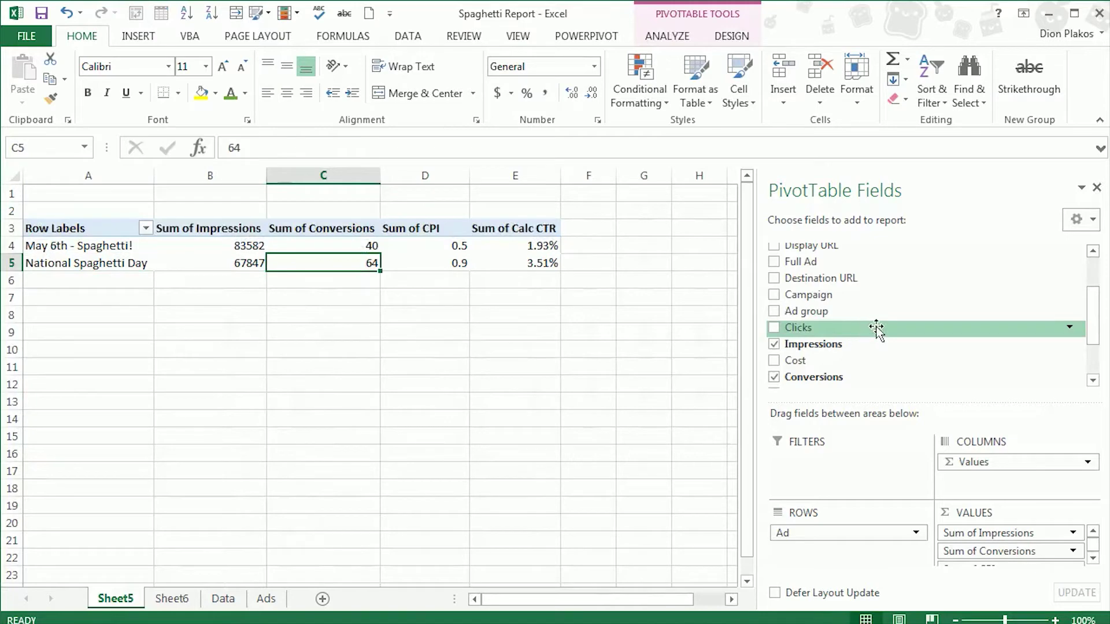
scroll(876, 328, "up", 2)
left_click_drag(834, 525, 635, 457)
left_click_drag(809, 331, 820, 534)
left_click(550, 287)
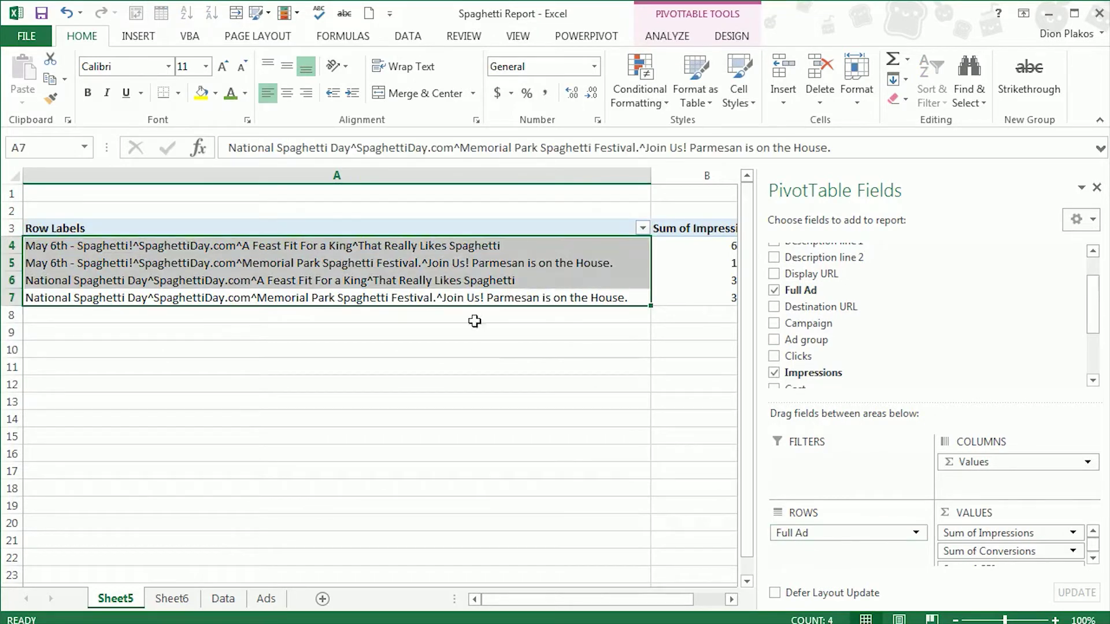
left_click(457, 277)
- Select and copy the whole pivot table, A3:E7
left_click(450, 230)
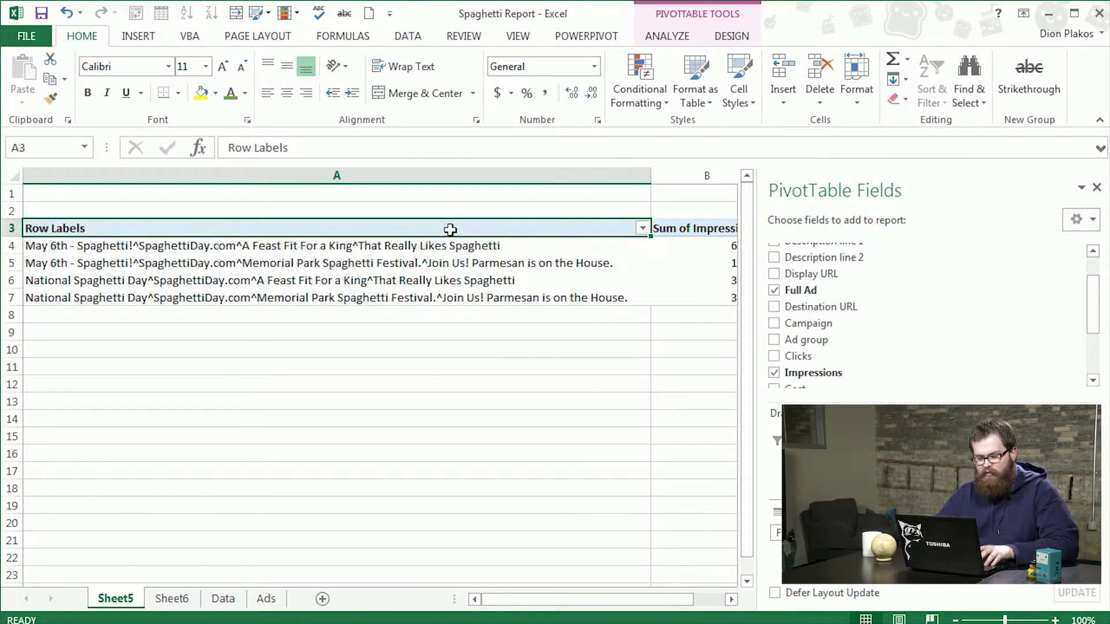
key("ctrl+shift+Right")
key("ctrl+shift+Down")
key("ctrl+c")
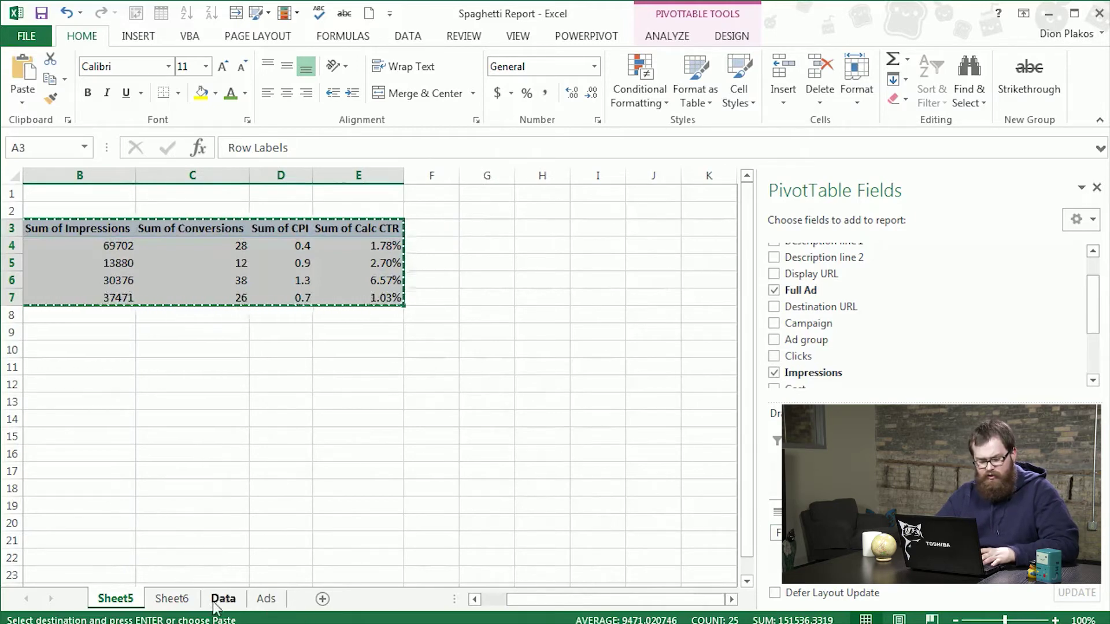
- Paste the pivot values at Sheet6 cell A5, keeping the source formatting
left_click(173, 600)
left_click(62, 257)
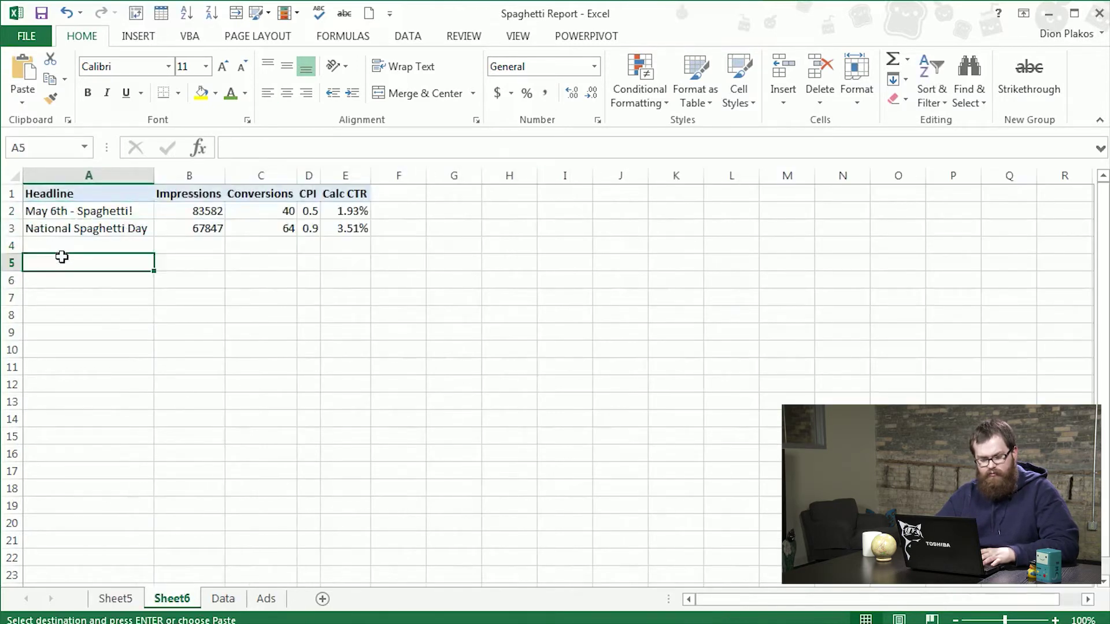
right_click(62, 257)
left_click(119, 330)
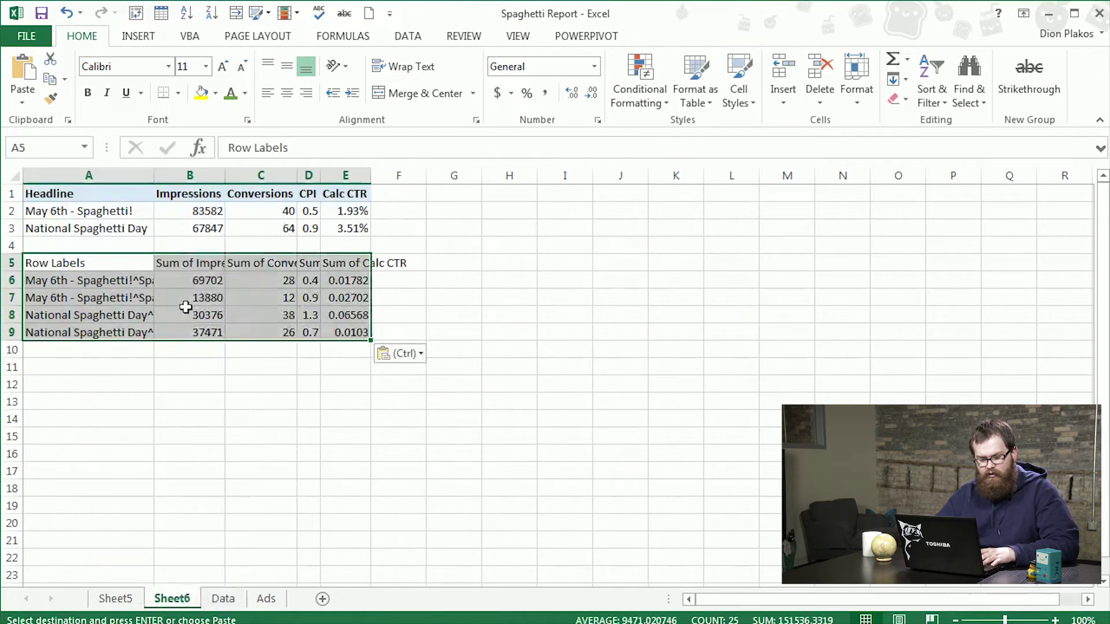
right_click(185, 307)
left_click(319, 362)
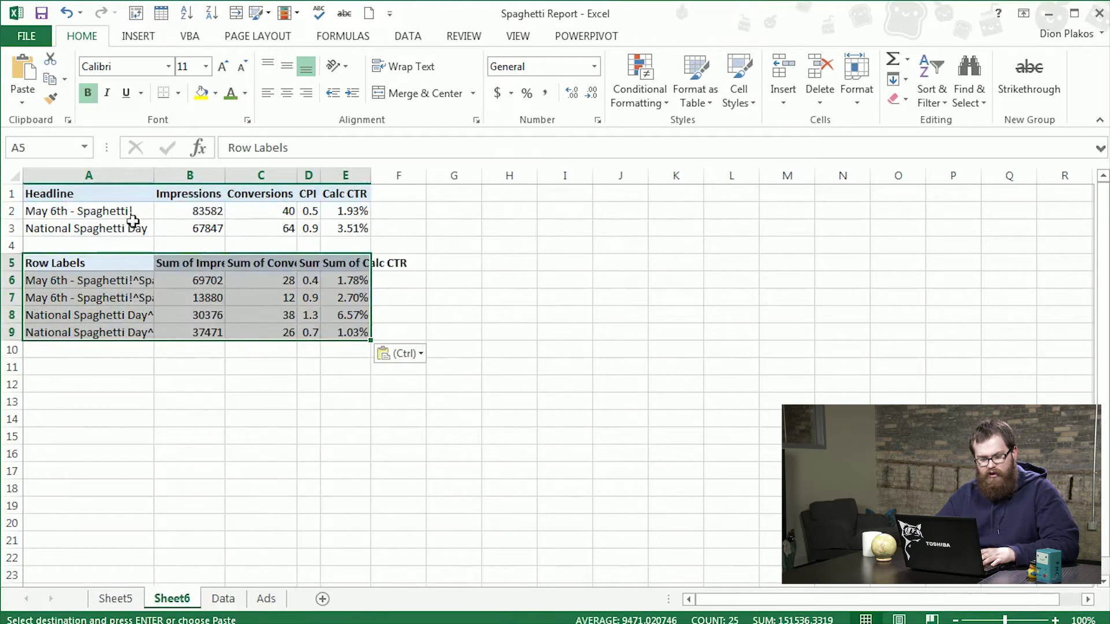
- Copy the A1:E1 headers to A5 and relabel A5 as 'Full Ad'
left_click(107, 192)
key("ctrl+shift+Right")
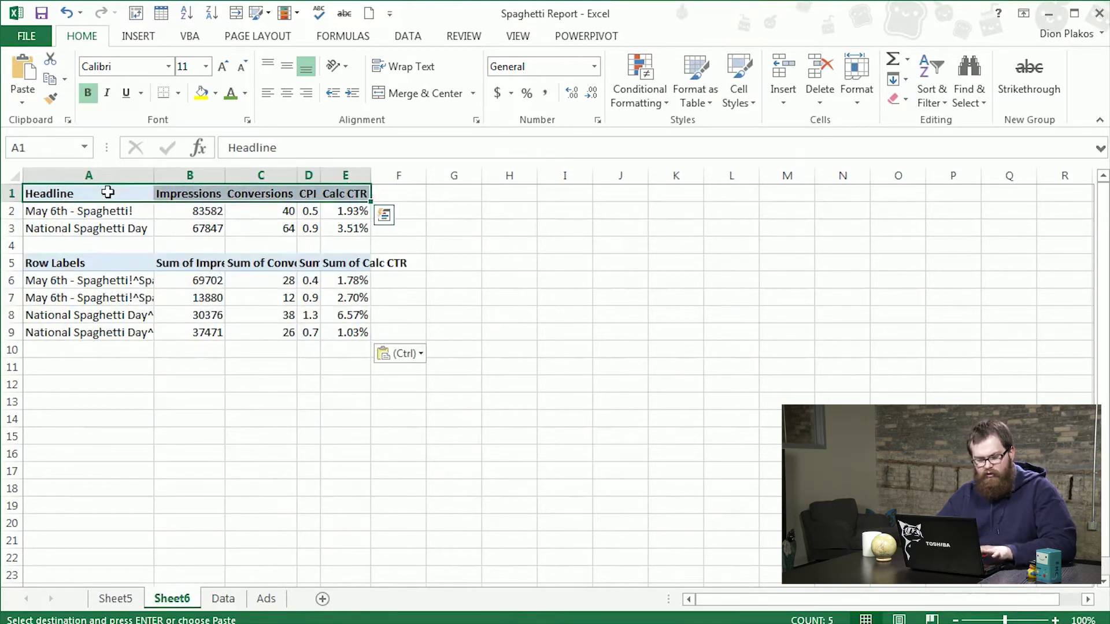
key("ctrl+c")
left_click(95, 258)
key("ctrl+v")
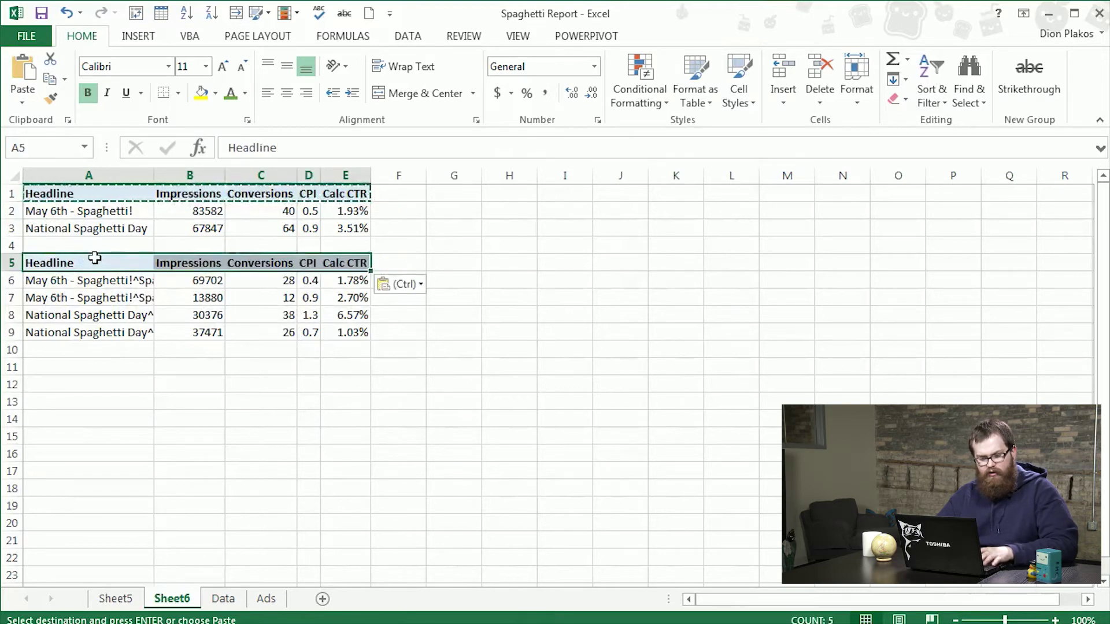
double_click(106, 256)
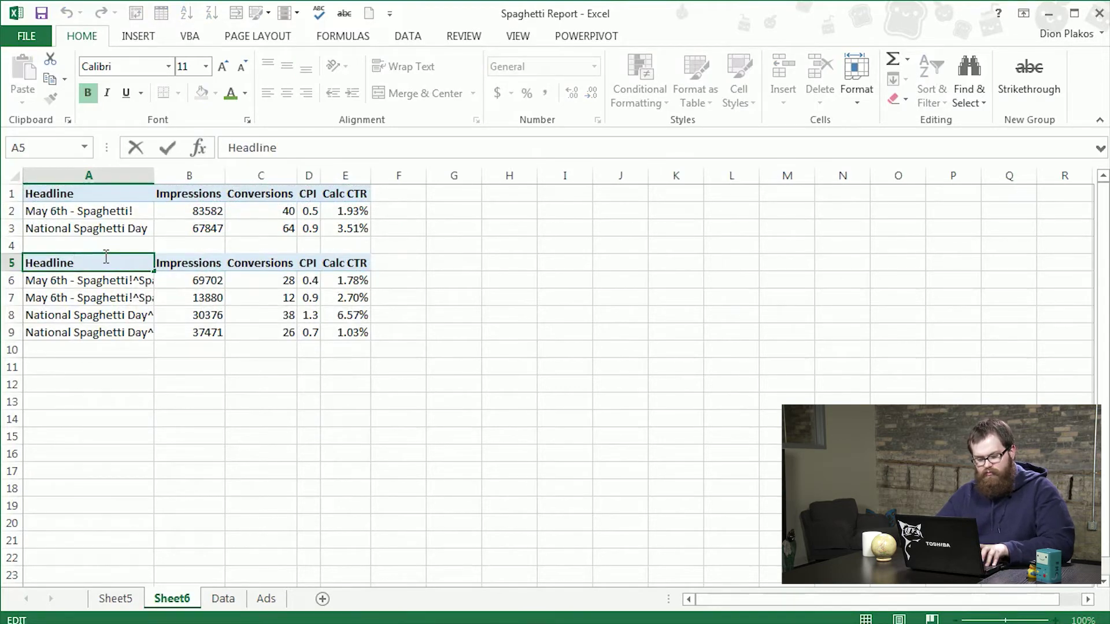
key("shift+Home")
type("Full Ad")
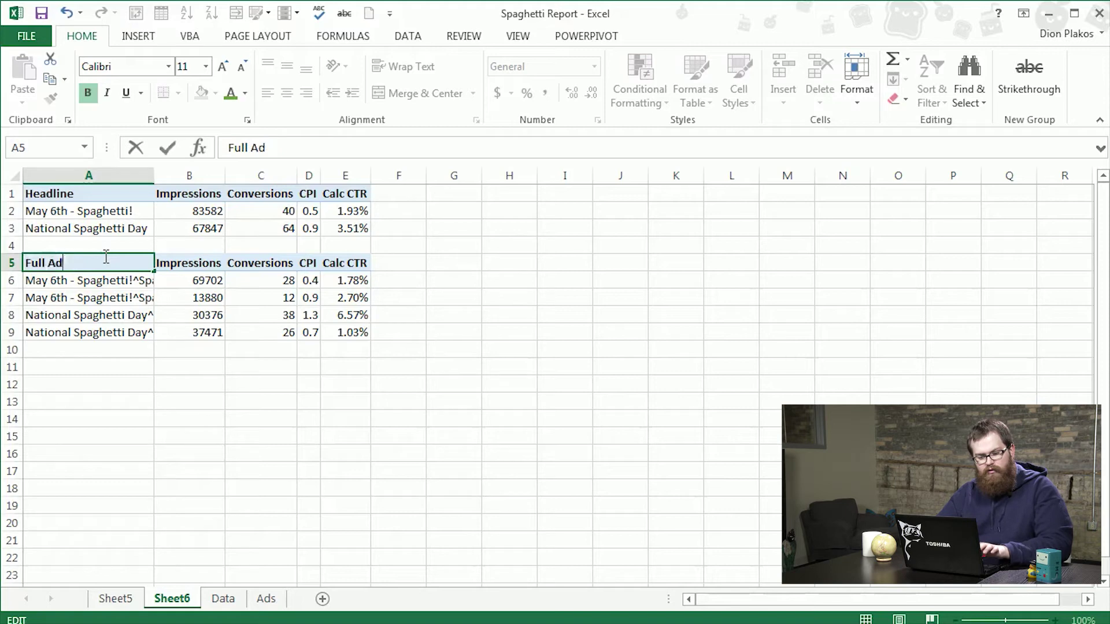
key("Return")
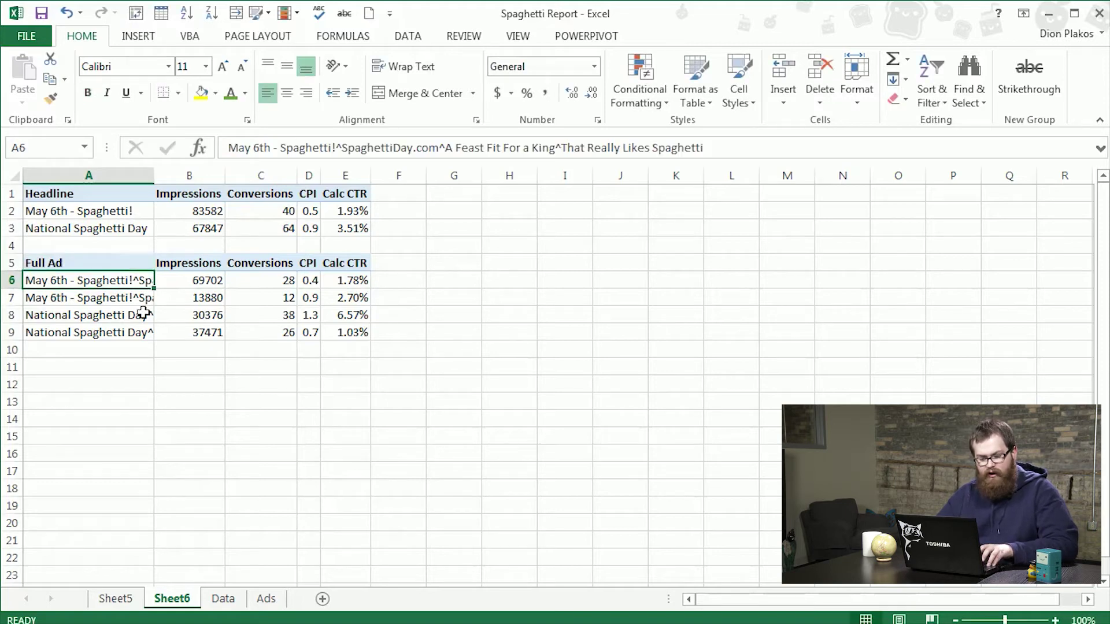
key("ctrl+shift+Down")
- Replace all 12 ^ separators in the Full Ad cells with line breaks (Ctrl+J)
key("ctrl+f")
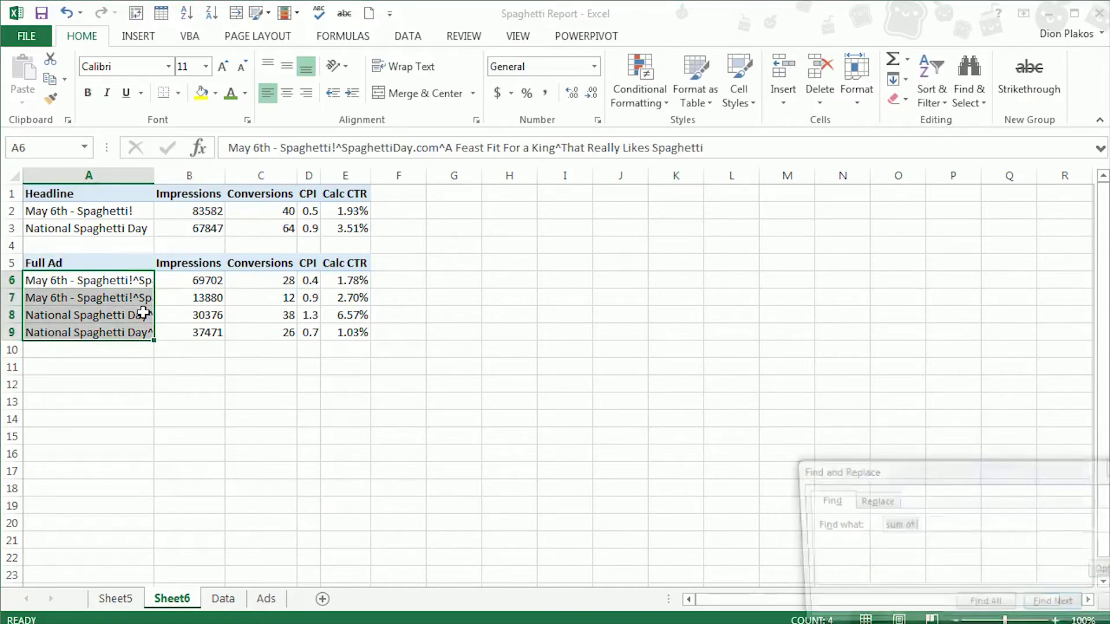
left_click(870, 501)
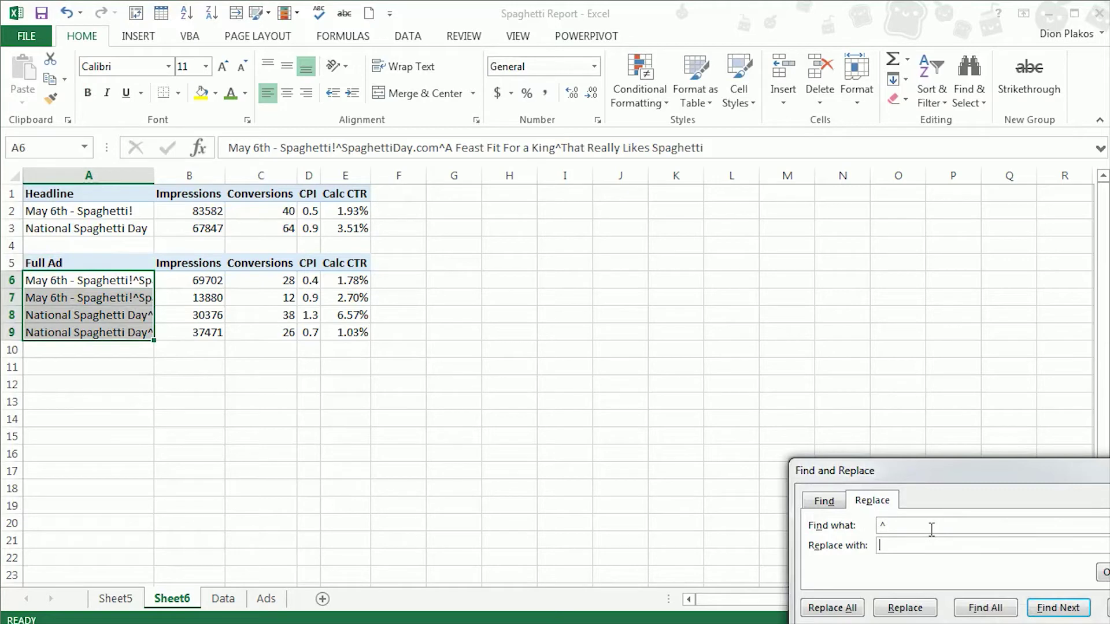
key("Tab")
left_click(832, 608)
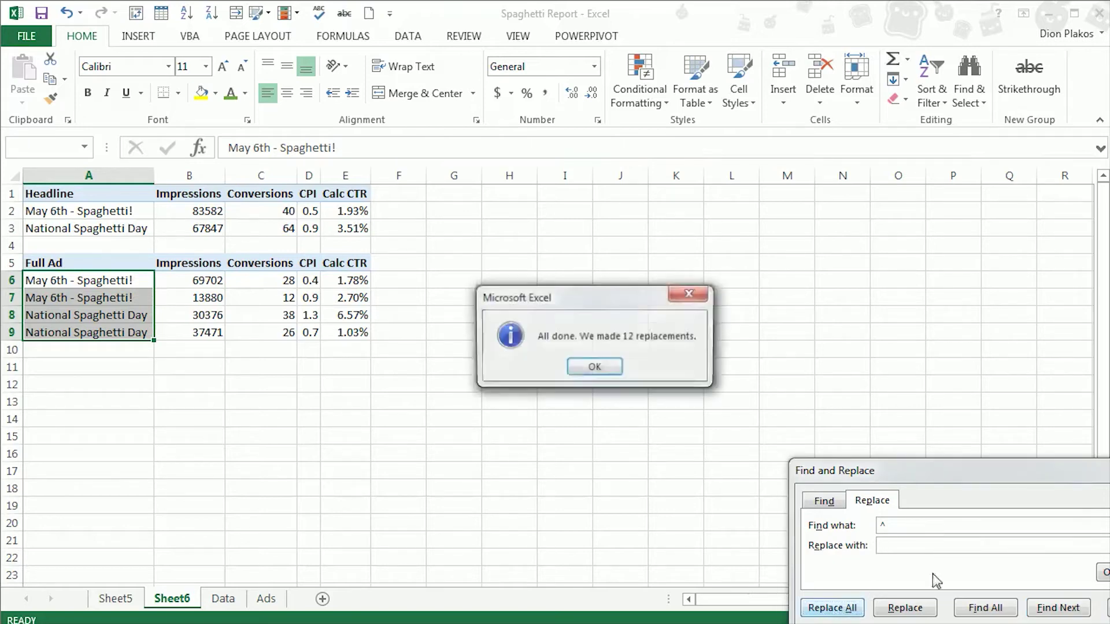
left_click(585, 369)
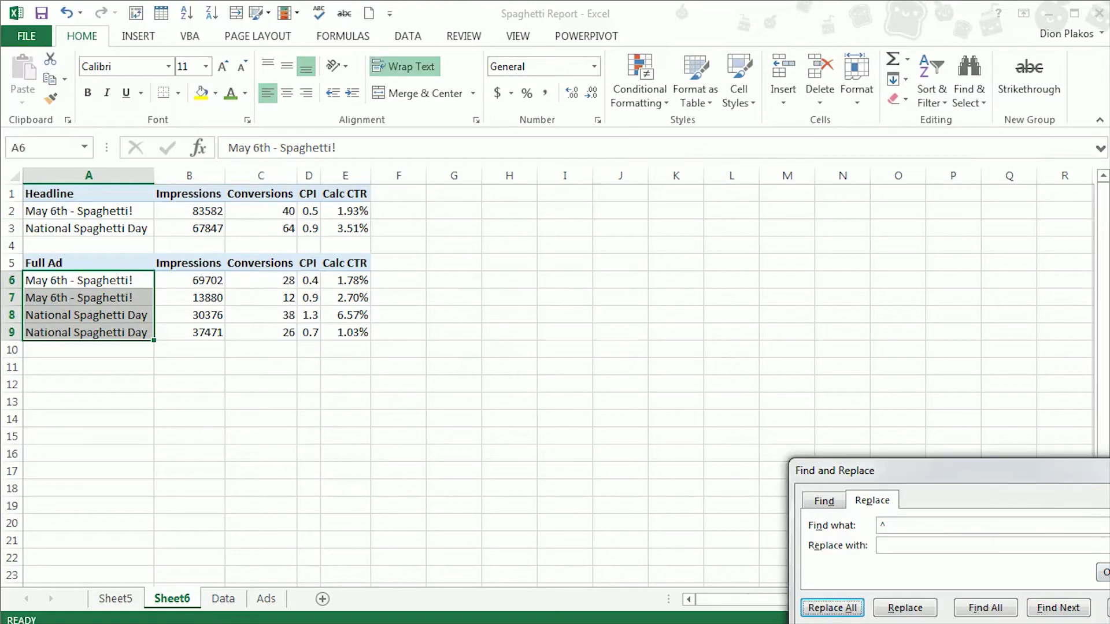
key("Escape")
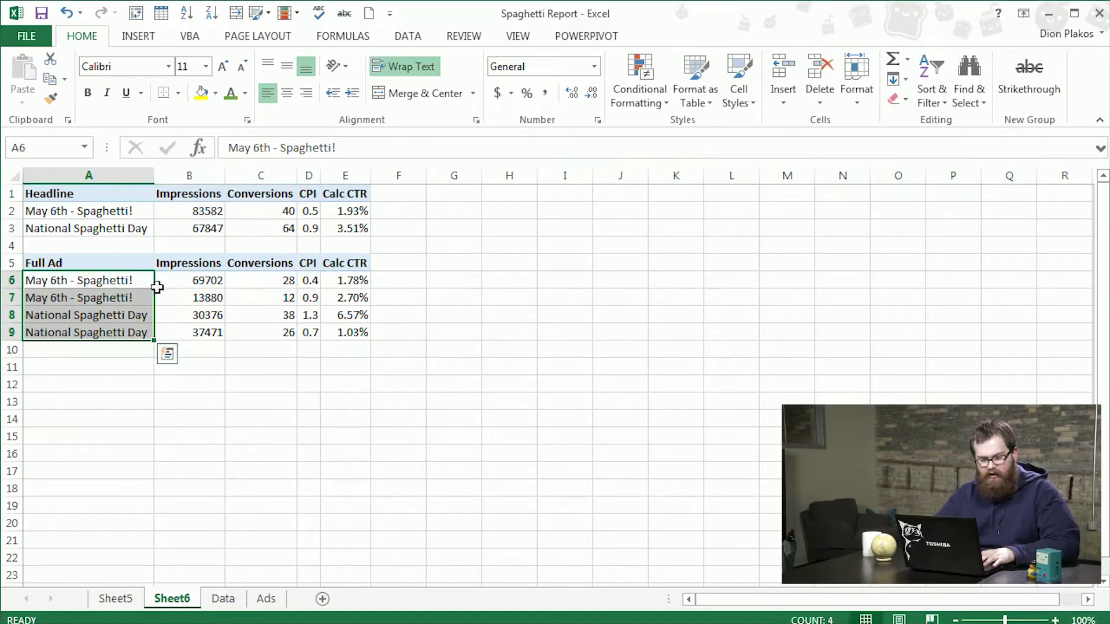
- Autofit all row heights so the multi-line Full Ad cells show every line
left_click(135, 279)
double_click(136, 279)
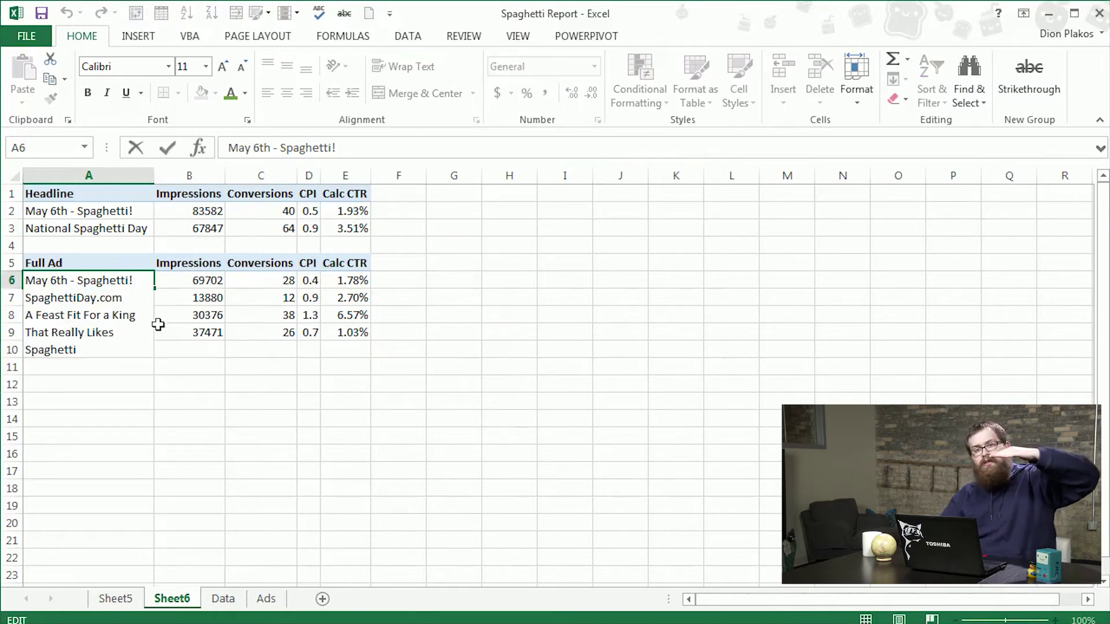
left_click(254, 438)
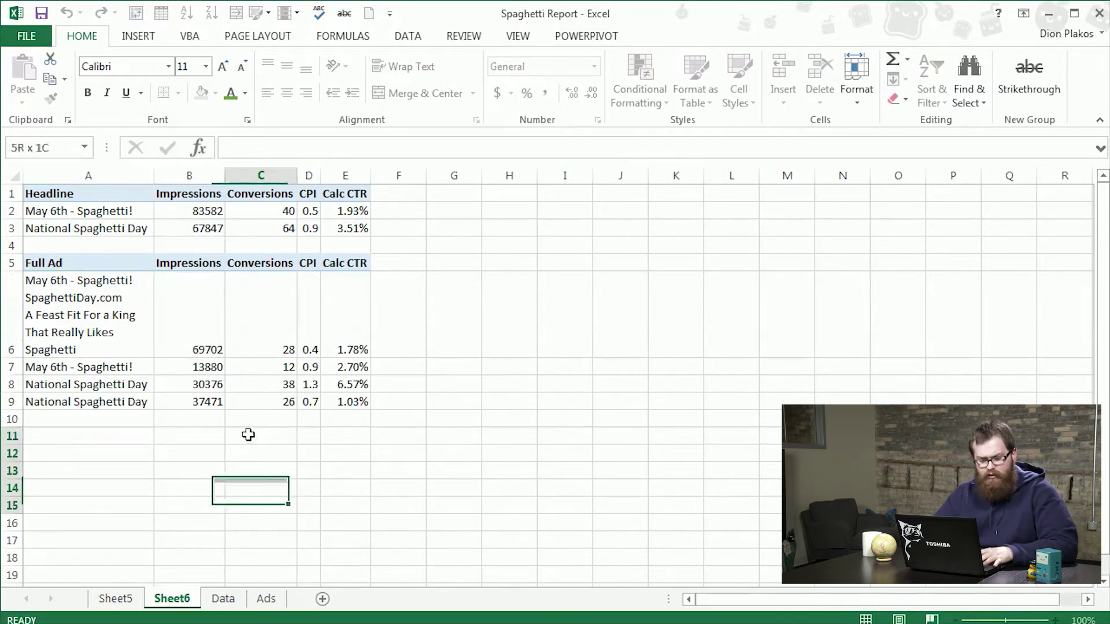
left_click(12, 174)
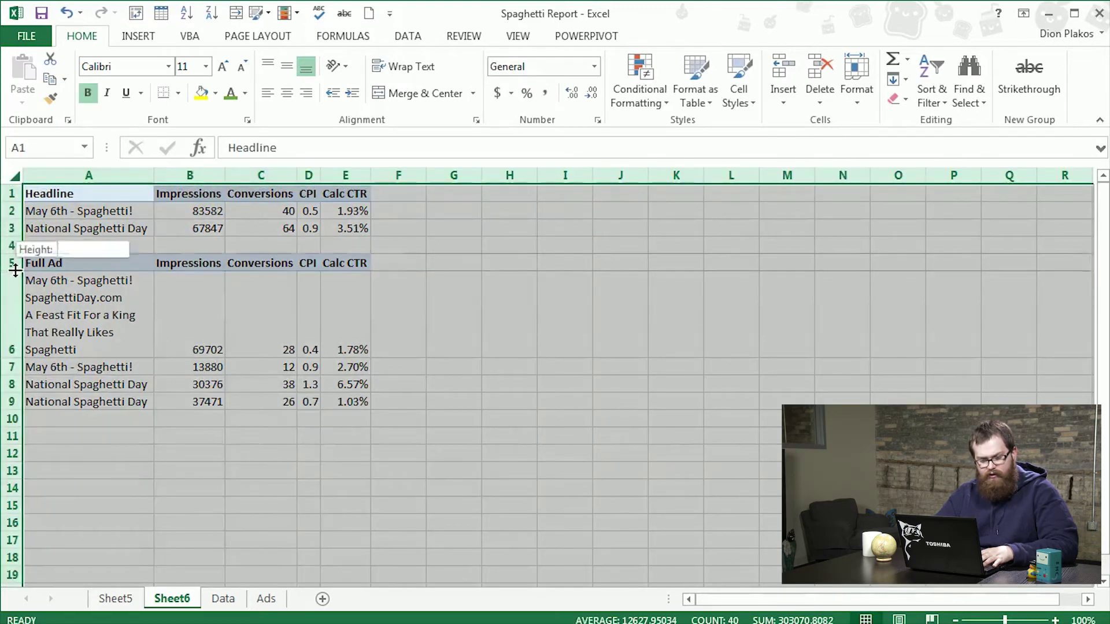
double_click(13, 265)
left_click(340, 353)
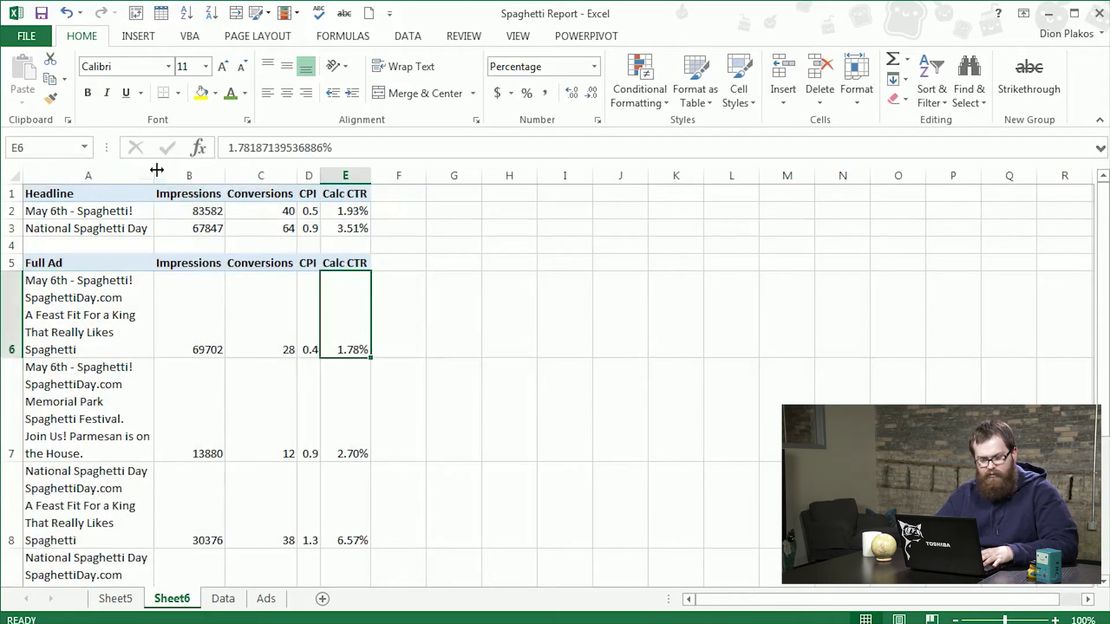
- Widen column A and select the 'May 6th - Spaghetti!' headline line in A6
left_click_drag(157, 170, 231, 183)
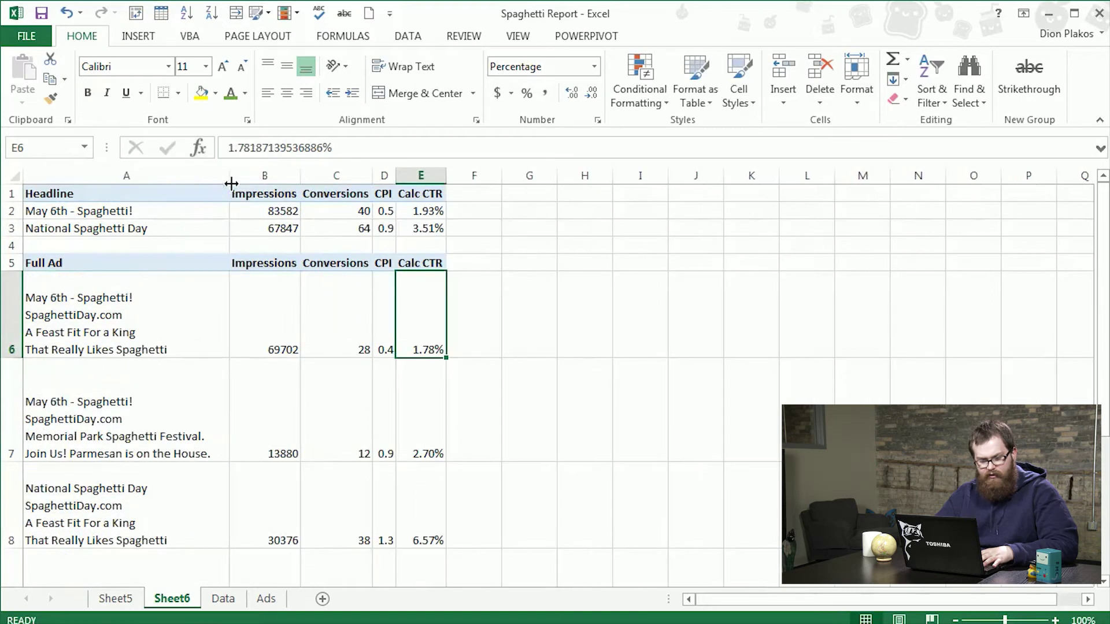
left_click(197, 311)
left_click(184, 479)
double_click(156, 310)
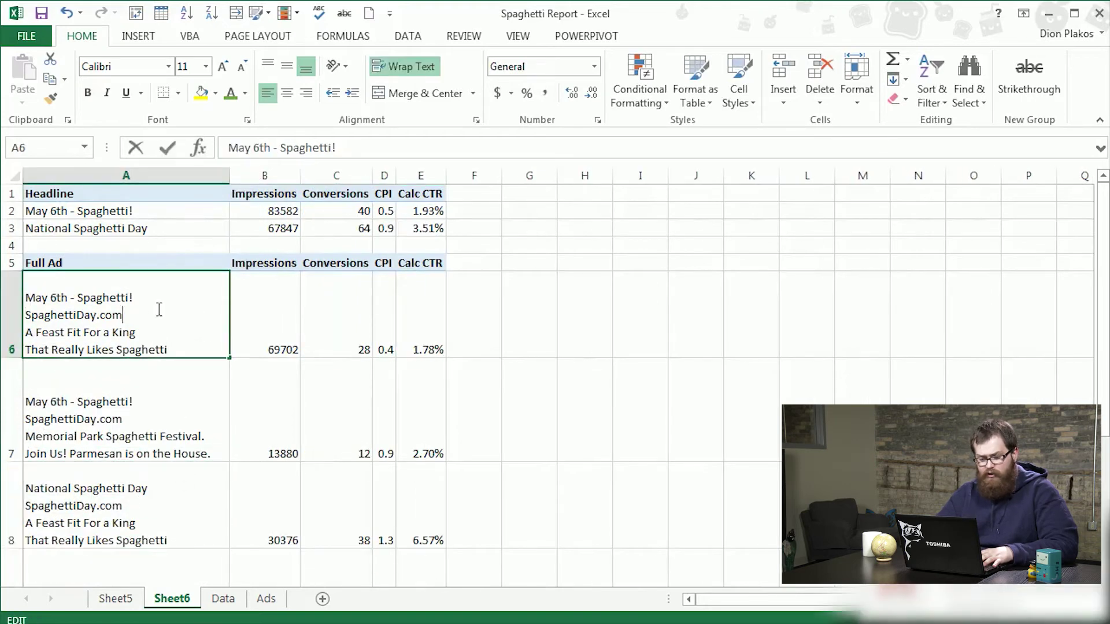
left_click_drag(132, 298, 26, 298)
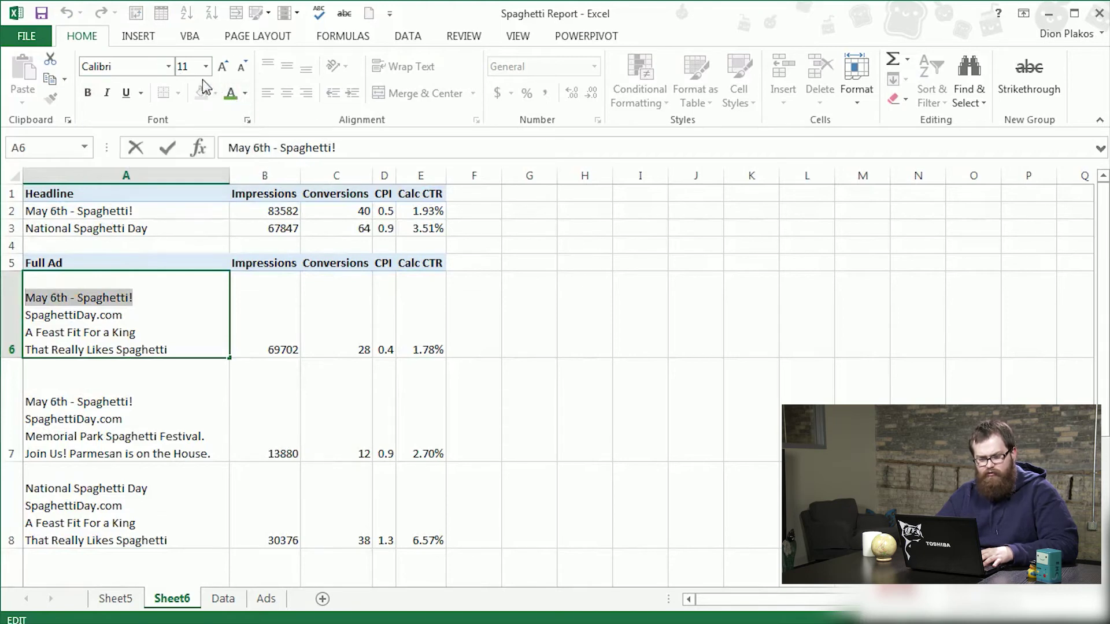
- Enlarge the May 6th headline in A6 and color it blue
left_click(221, 68)
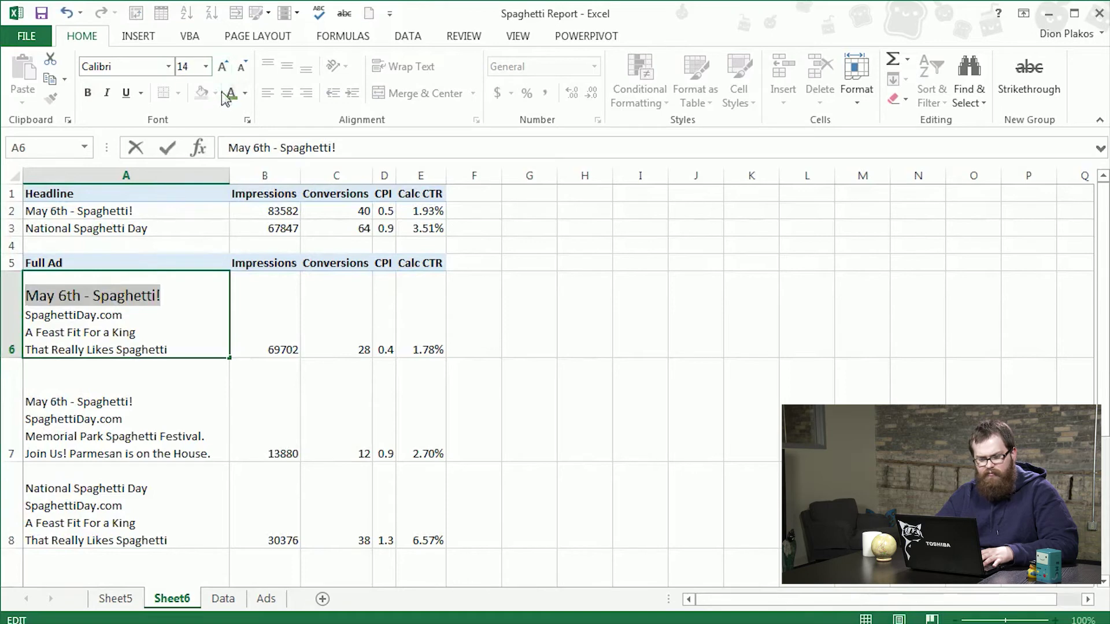
left_click(245, 93)
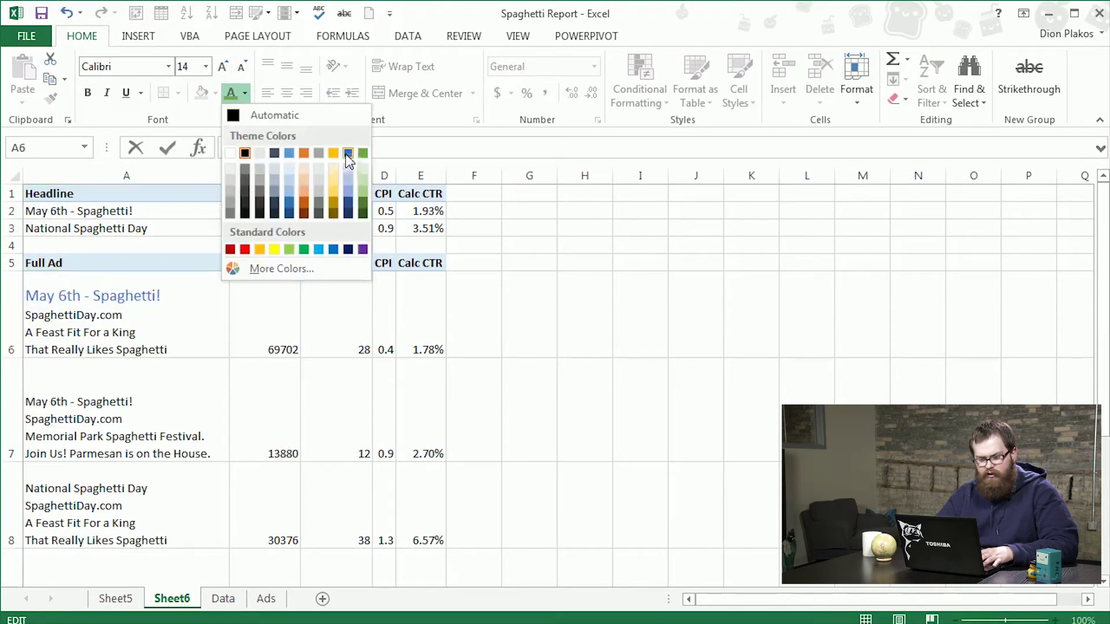
left_click(347, 153)
left_click(170, 373)
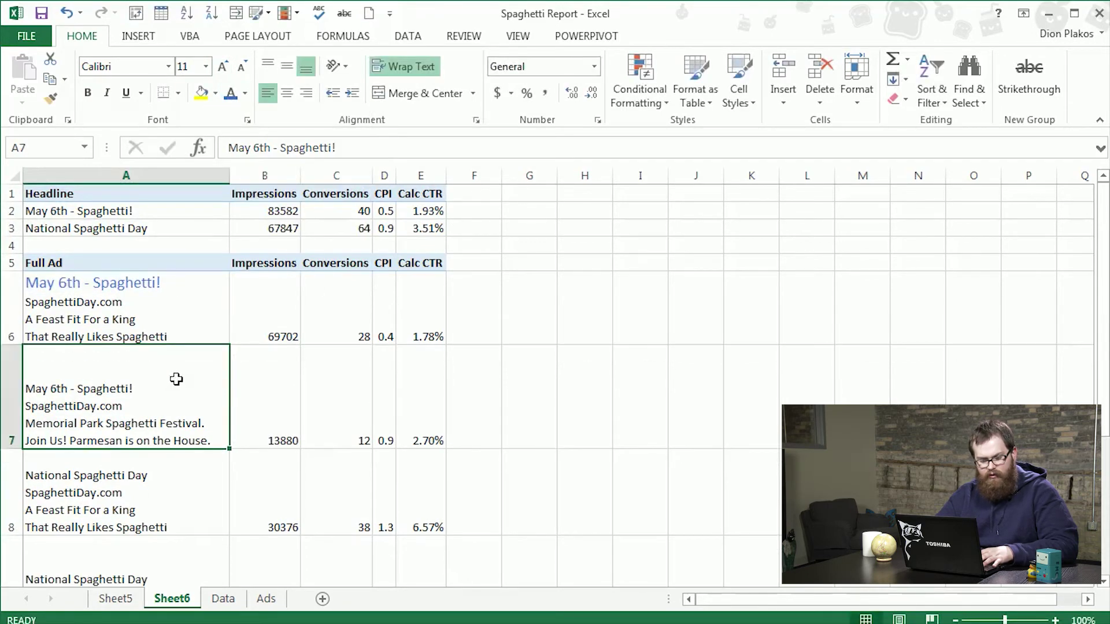
- Make the A7 headline line larger and blue
double_click(179, 379)
key("ctrl+shift+Right")
key("ctrl+shift+Right")
key("ctrl+shift+Right")
key("ctrl+shift+Right")
key("ctrl+shift+Right")
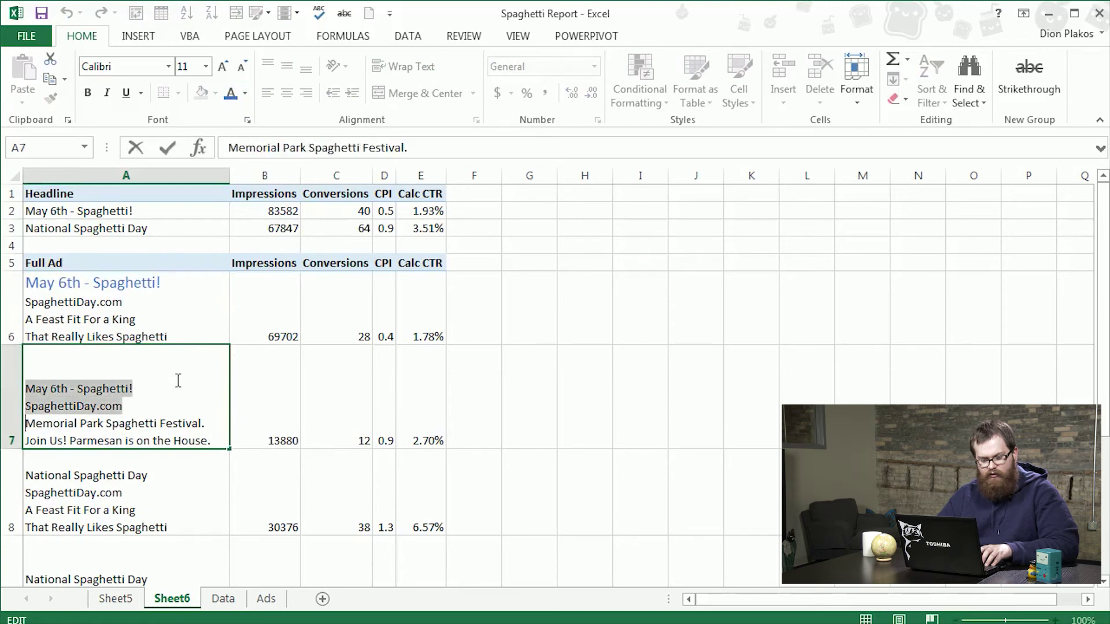
key("ctrl+shift+Left")
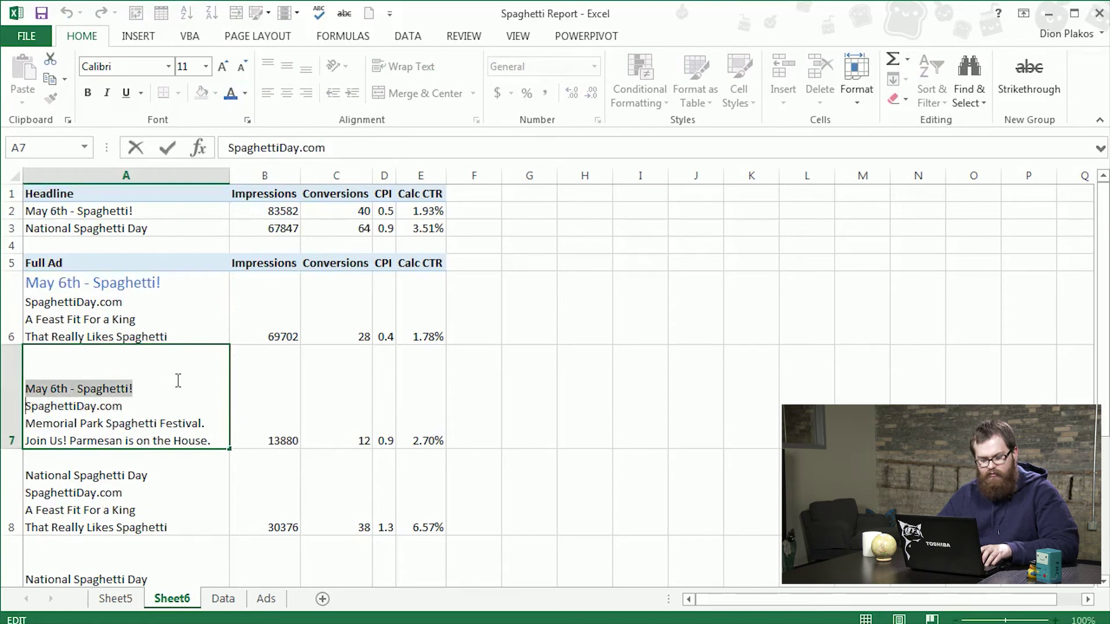
left_click(222, 66)
left_click(222, 67)
left_click(230, 93)
left_click(202, 471)
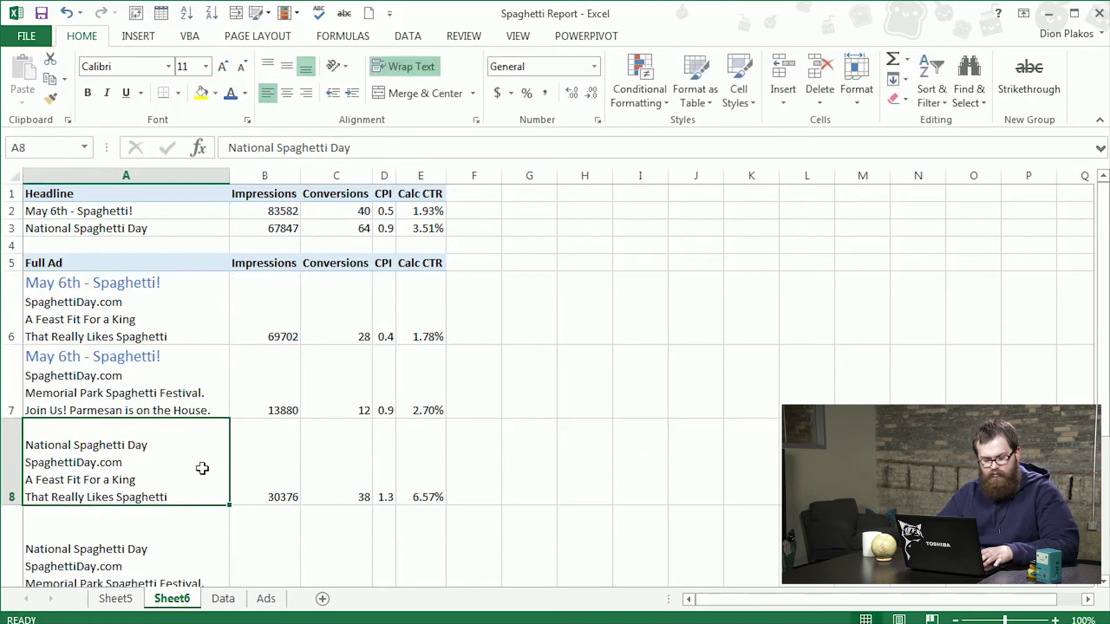
- Make the National Spaghetti Day headline in A8 larger and blue
double_click(202, 467)
key("ctrl+shift+Right")
key("ctrl+shift+Right")
key("ctrl+shift+Right")
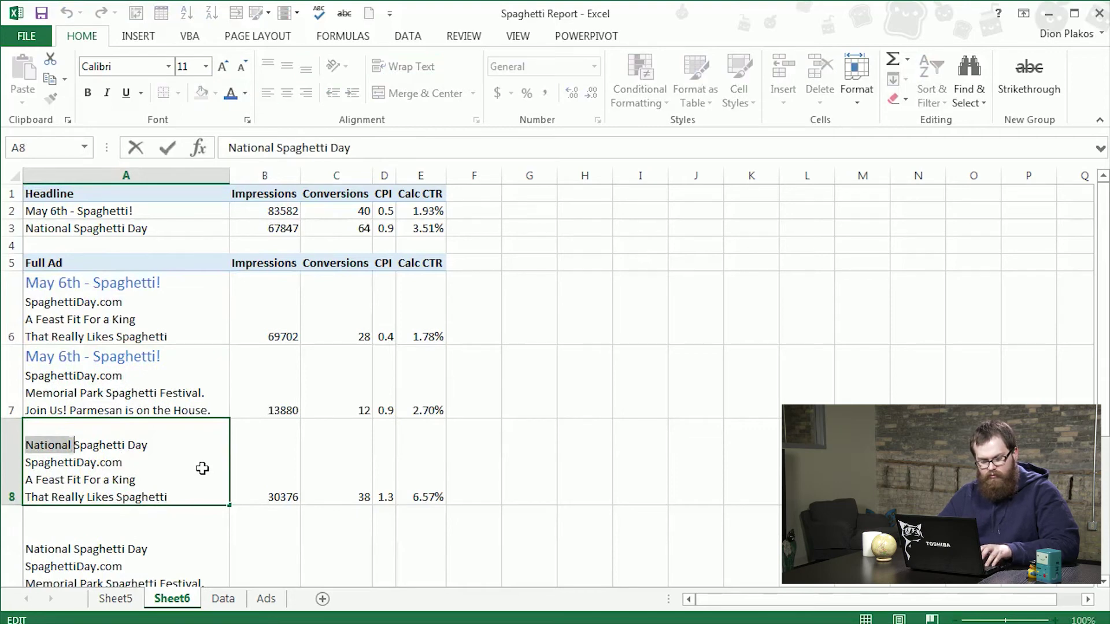
left_click(230, 92)
left_click(222, 66)
left_click(222, 66)
key("ctrl+Return")
left_click(299, 438)
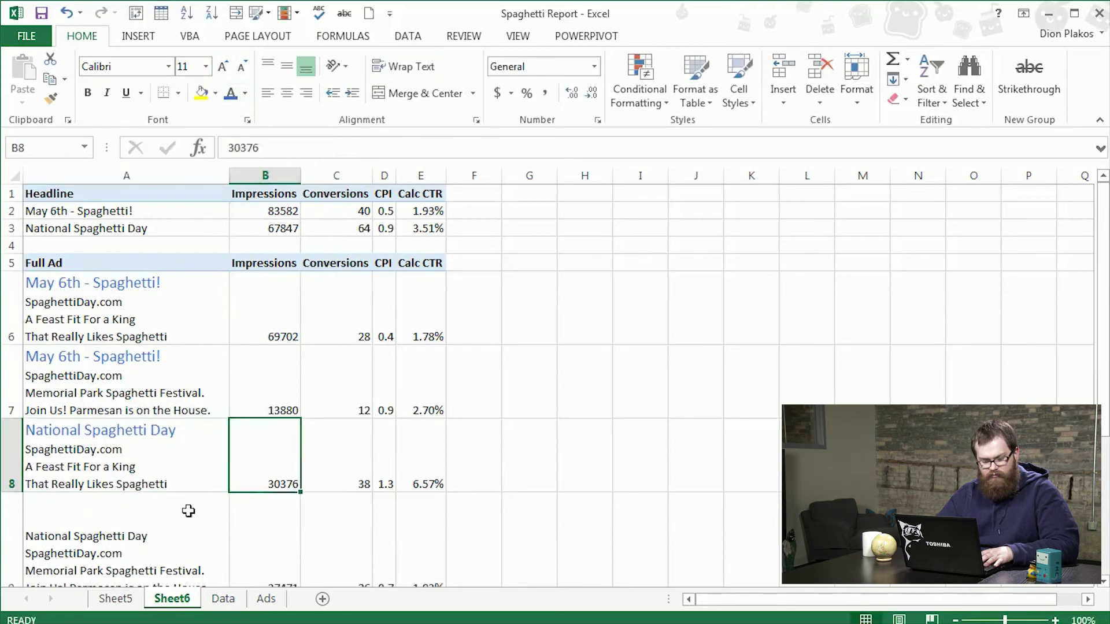
- Make the National Spaghetti Day headline in A9 larger and blue
left_click(188, 517)
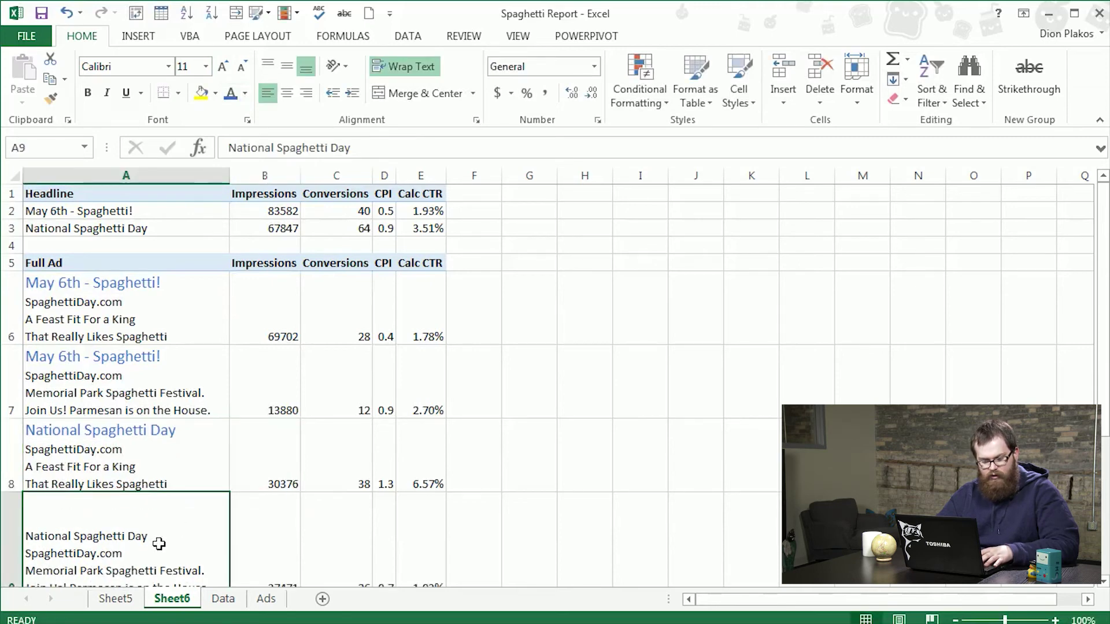
double_click(138, 535)
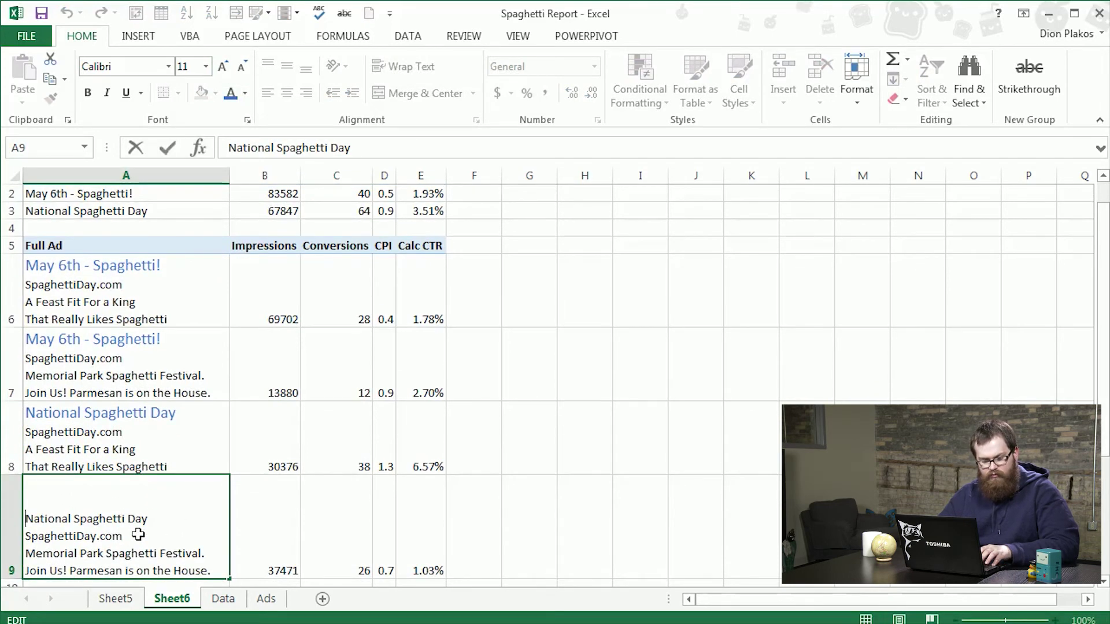
key("ctrl+shift+Right")
key("ctrl+shift+Right")
key("ctrl+shift+Right")
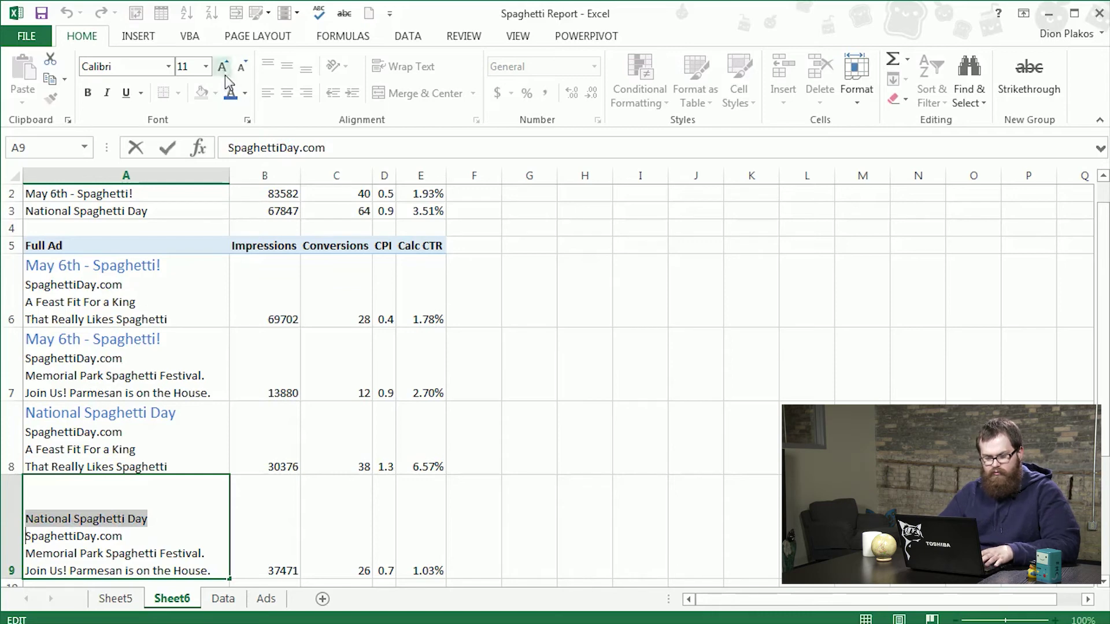
left_click(222, 66)
left_click(222, 66)
left_click(230, 92)
left_click(383, 361)
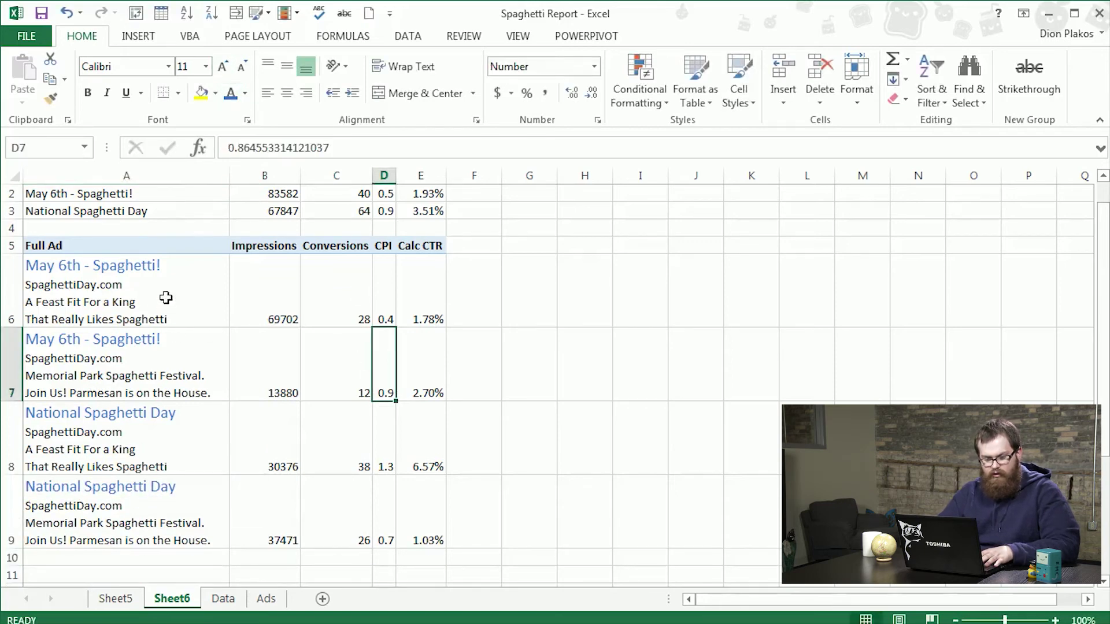
left_click(179, 283)
- Color the SpaghettiDay.com line in A6 green
double_click(173, 276)
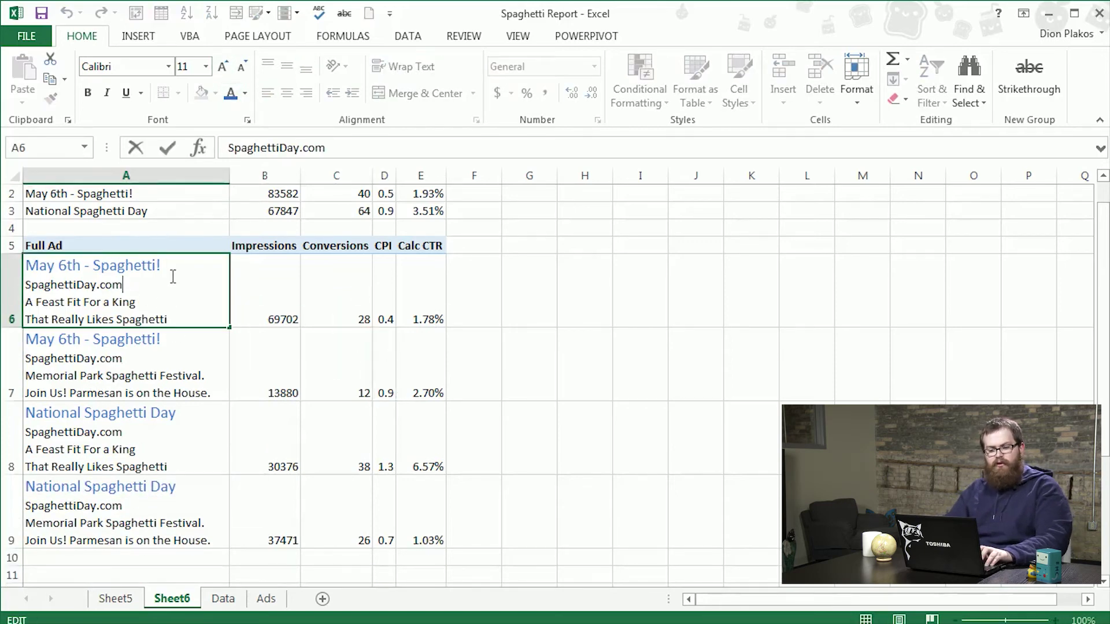
key("shift+Up")
key("shift+Down")
key("ctrl+shift+Left")
key("ctrl+shift+Left")
key("ctrl+shift+Left")
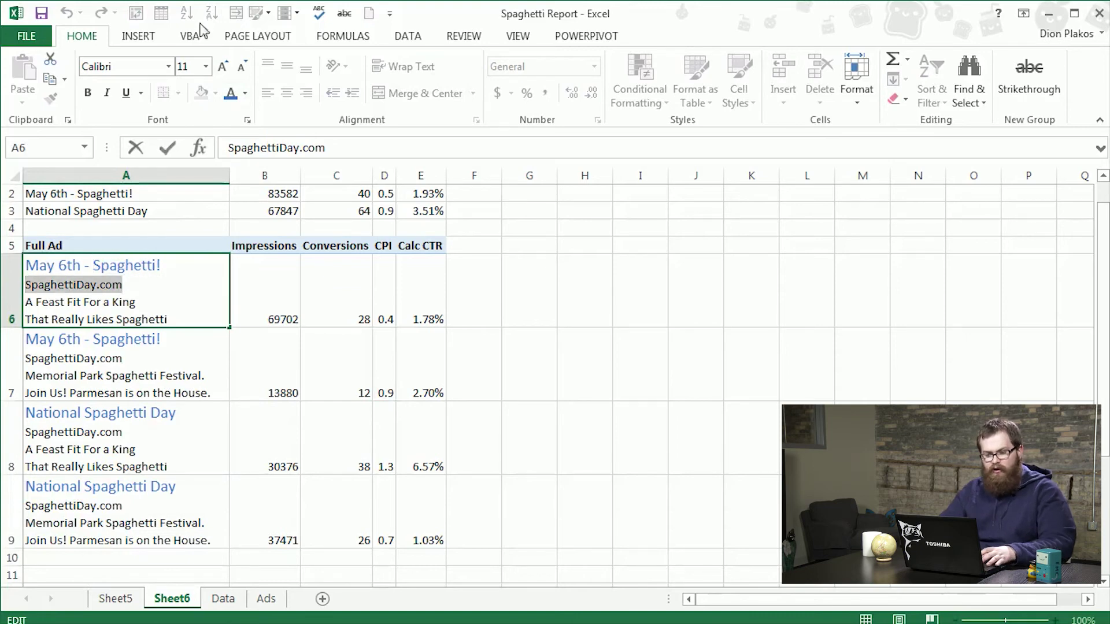
left_click(245, 98)
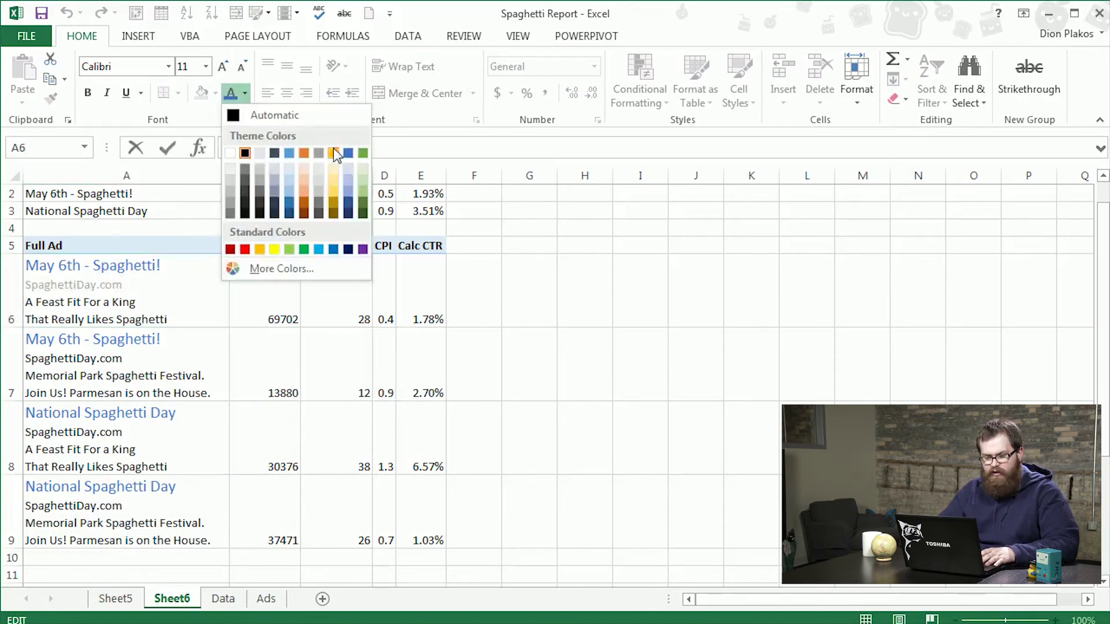
left_click(364, 151)
left_click(168, 318)
left_click(175, 347)
- Color the SpaghettiDay.com line in A7 green
double_click(178, 353)
key("ctrl+shift+Left")
key("ctrl+shift+Left")
key("ctrl+shift+Left")
key("shift+Up")
key("shift+Down")
left_click(234, 92)
- Color the SpaghettiDay.com lines in A8 and A9 green
double_click(180, 427)
key("ctrl+shift+Left")
key("ctrl+shift+Left")
key("ctrl+shift+Left")
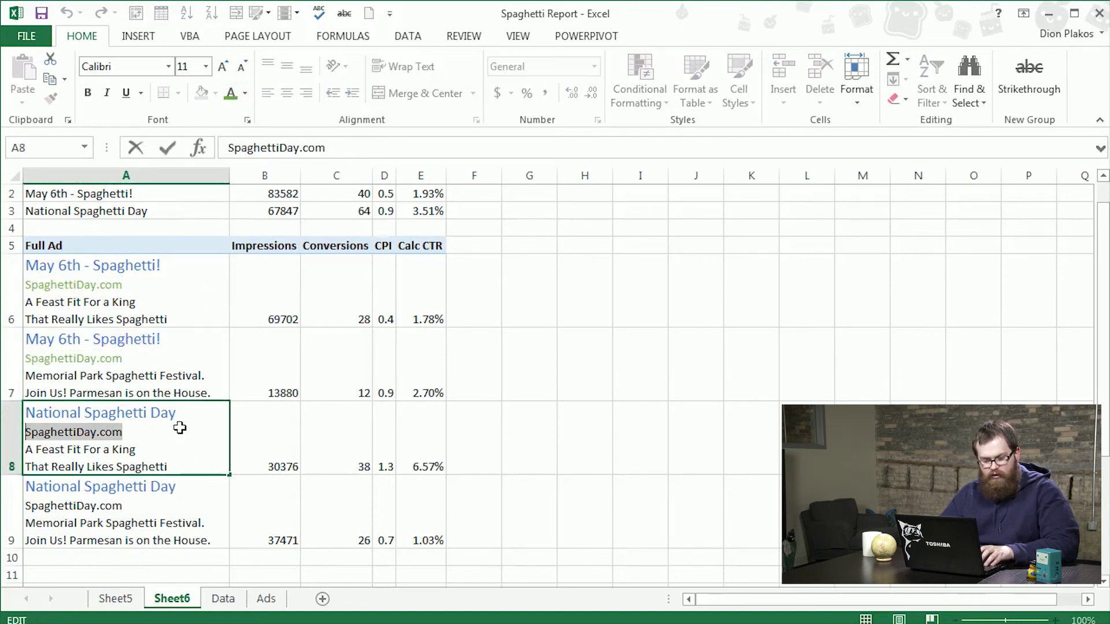
left_click(232, 93)
left_click(155, 503)
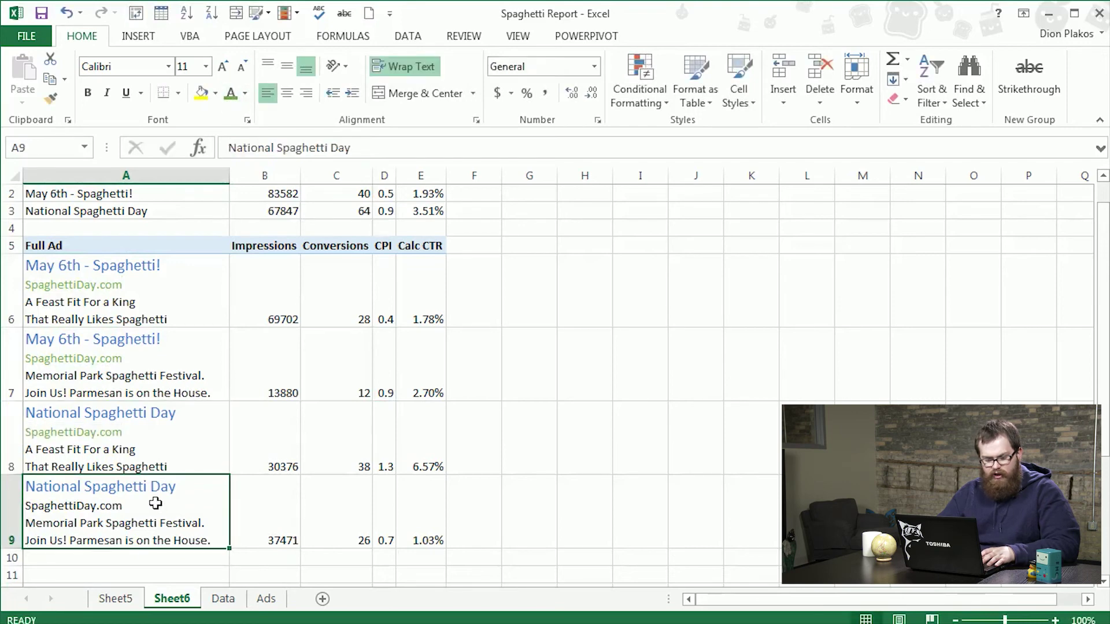
double_click(152, 505)
key("ctrl+shift+Left")
key("ctrl+shift+Left")
key("ctrl+shift+Left")
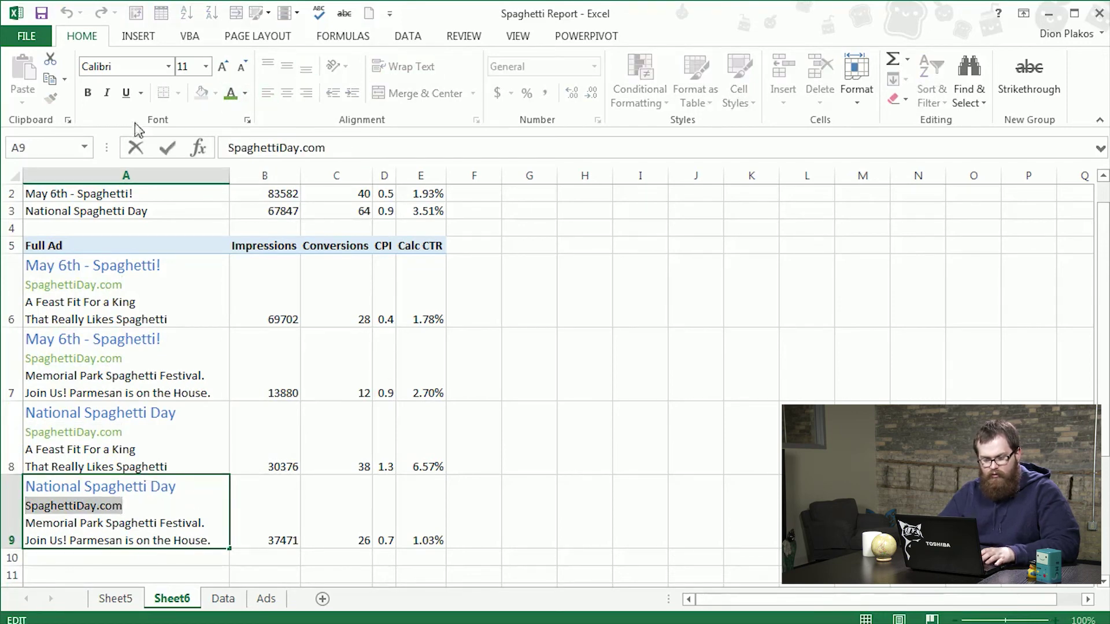
left_click(231, 93)
left_click(549, 395)
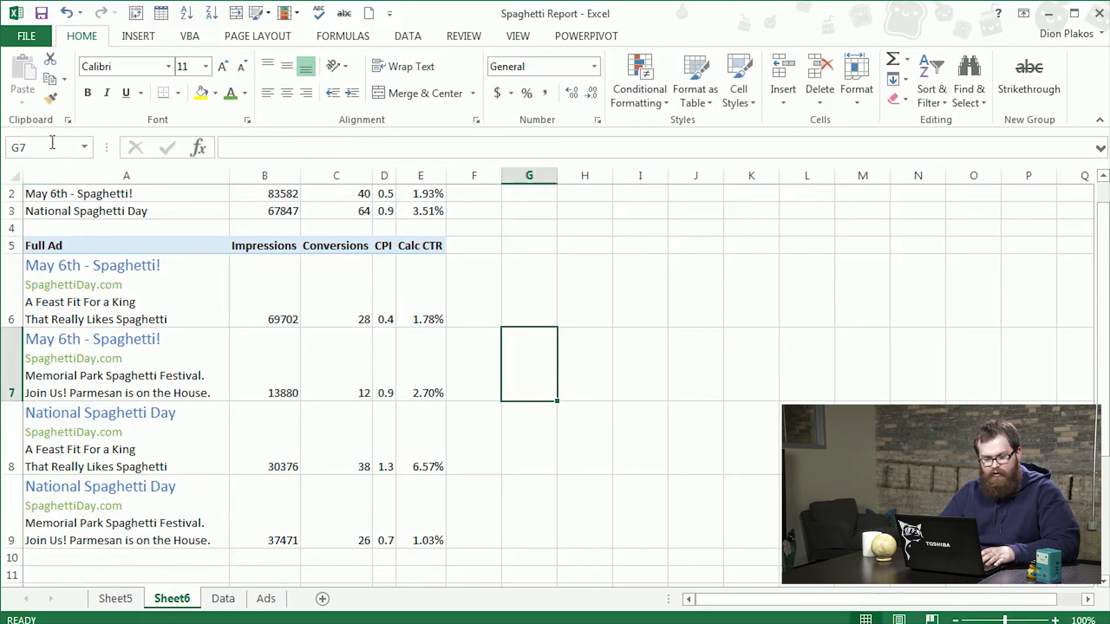
- AutoFit column A's width to its contents
left_click(15, 175)
double_click(229, 174)
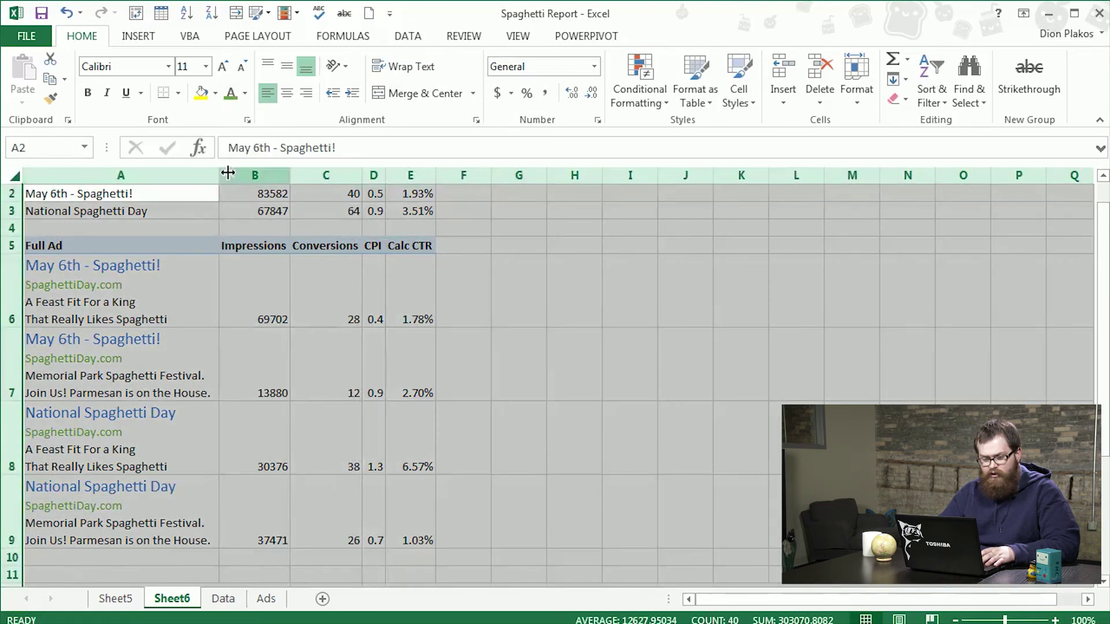
left_click(345, 381)
- Select the CPI values D6 through D9
left_click(273, 284)
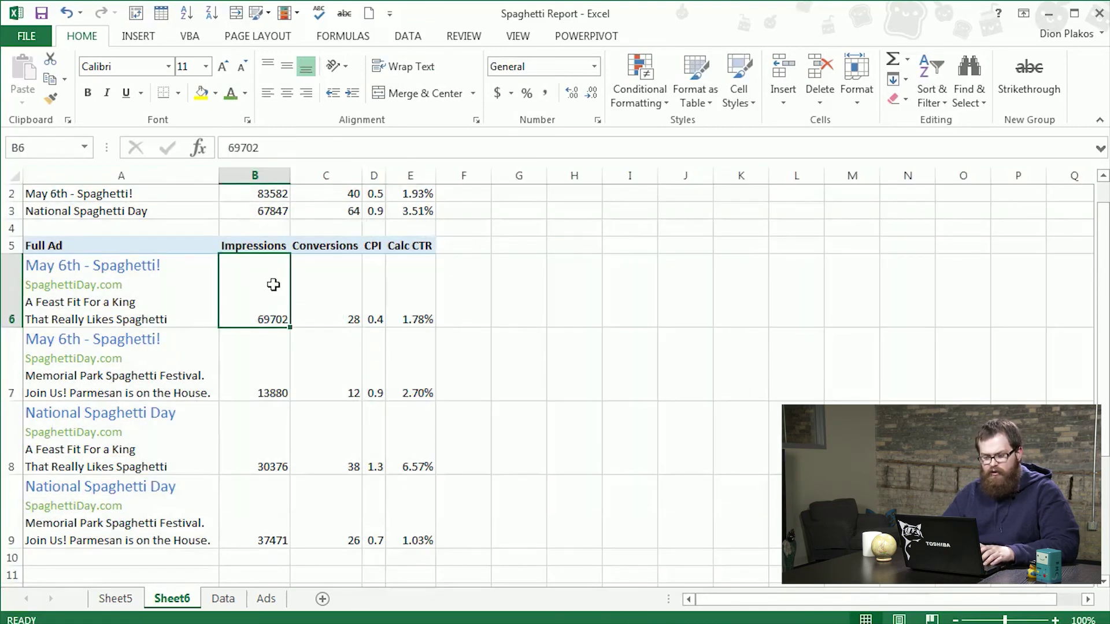
key("Right")
key("Down")
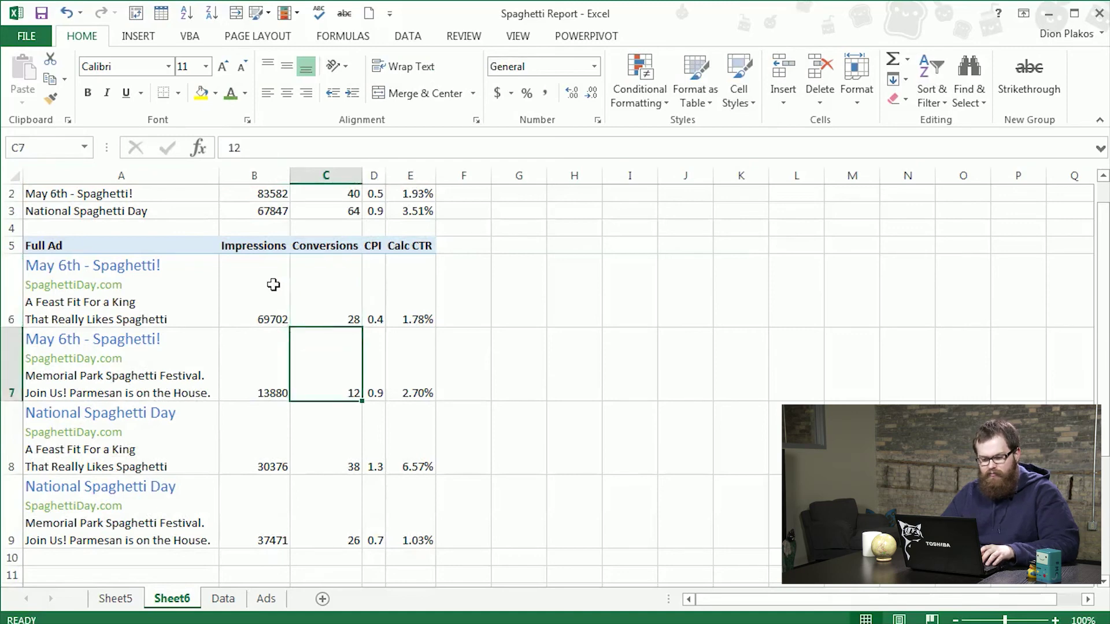
key("Up")
key("Right")
key("ctrl+shift+Down")
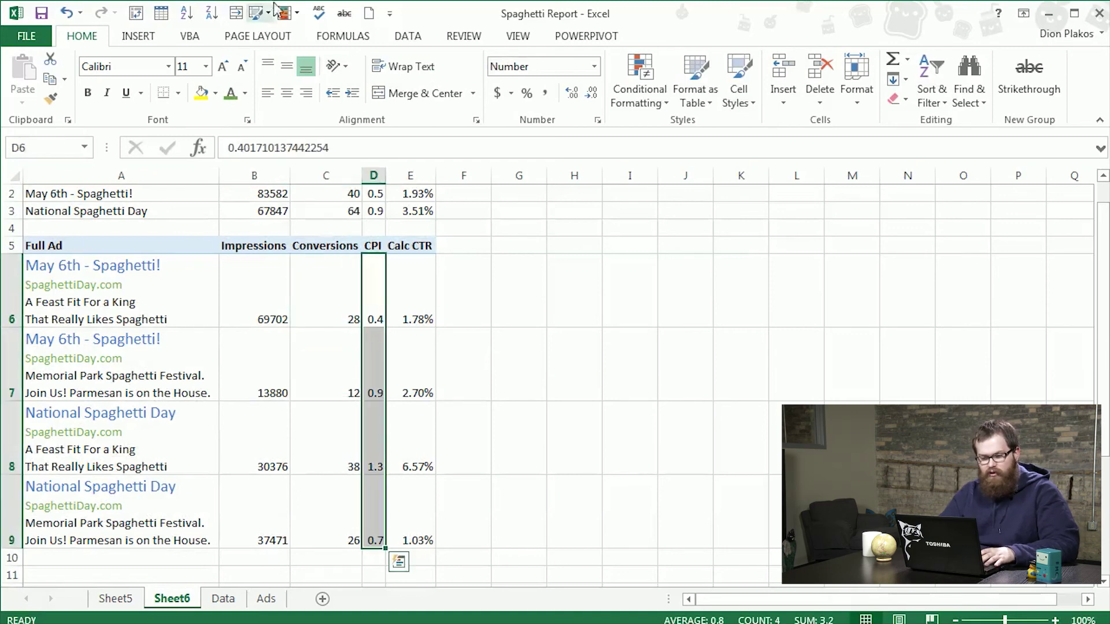
- Apply the Green - White - Red color scale to D6:D9, shading 0.4 red and 1.3 green
left_click(287, 13)
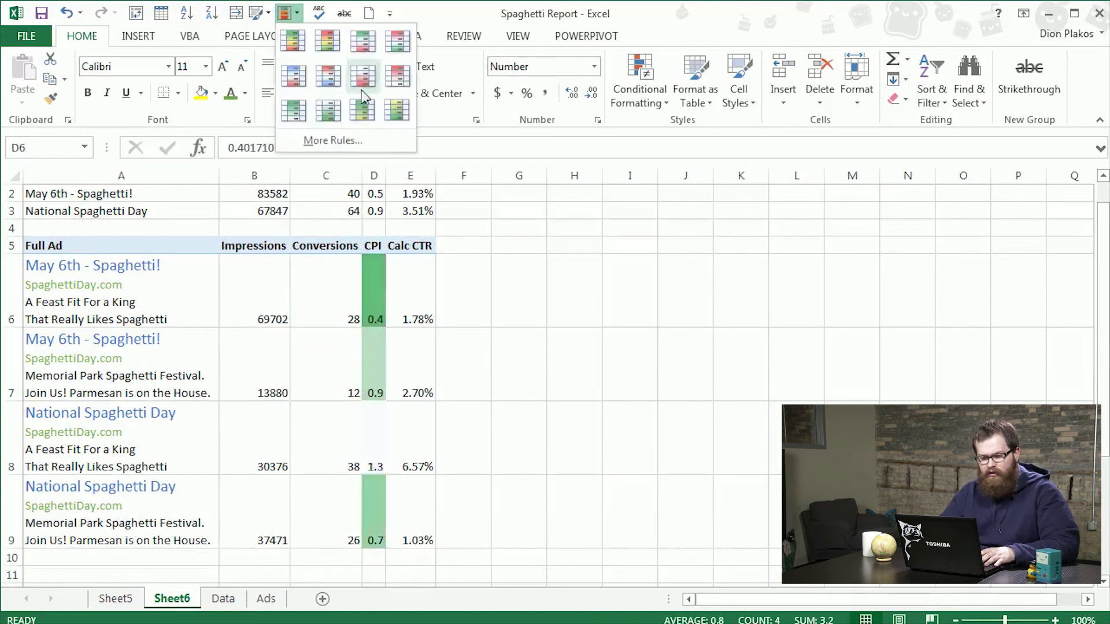
left_click(360, 53)
left_click(203, 426)
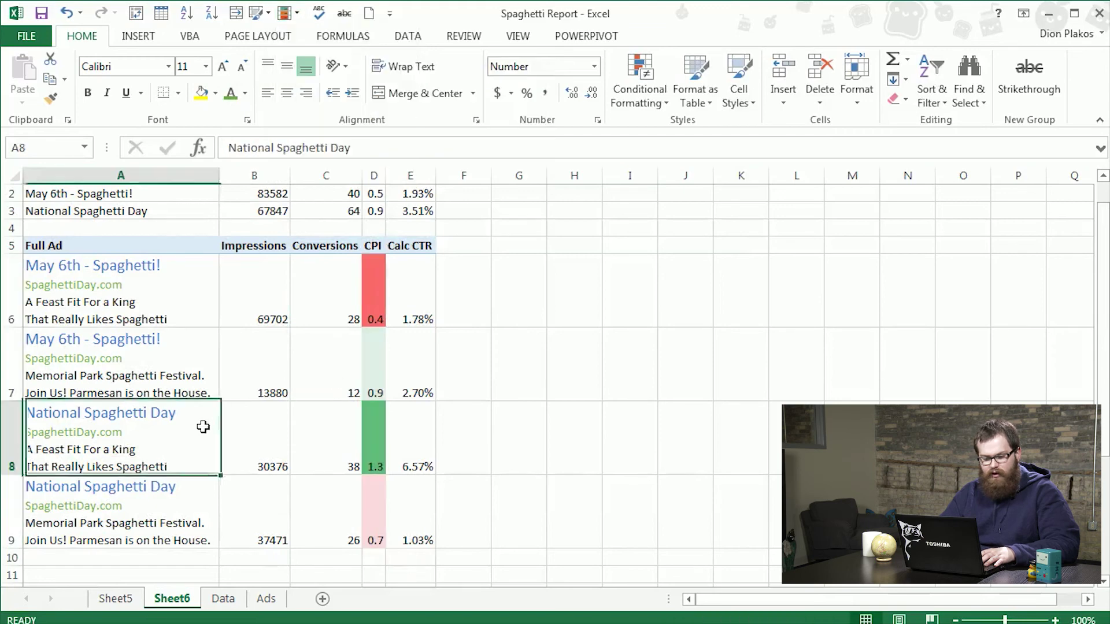
left_click(515, 424)
key("shift+Left")
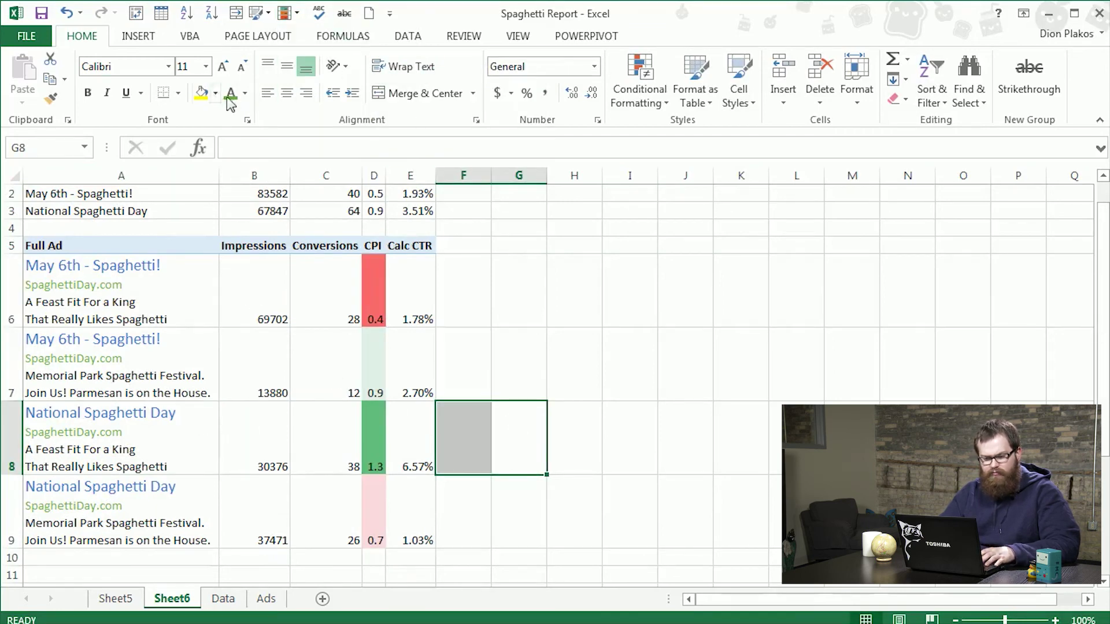
left_click(731, 372)
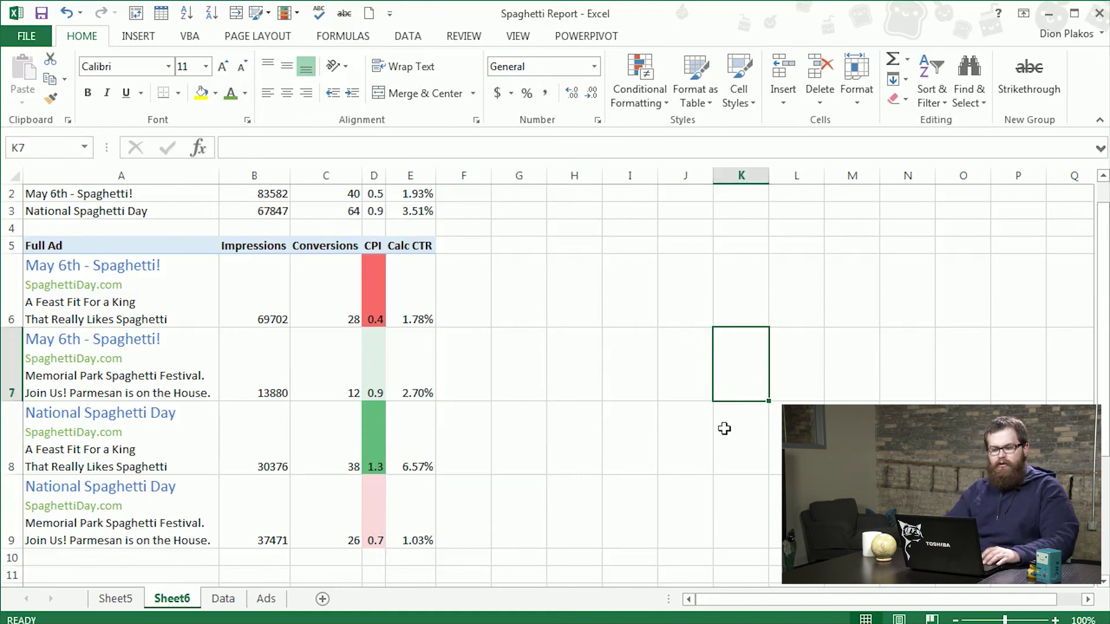